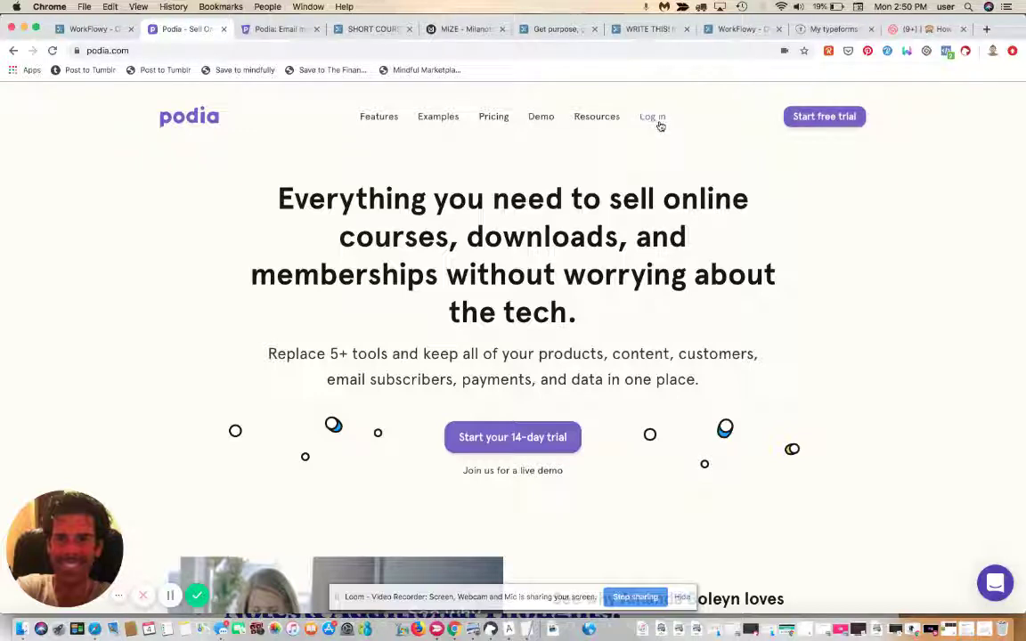
Step: Log in to the Podia account and open the list of products
left_click(653, 121)
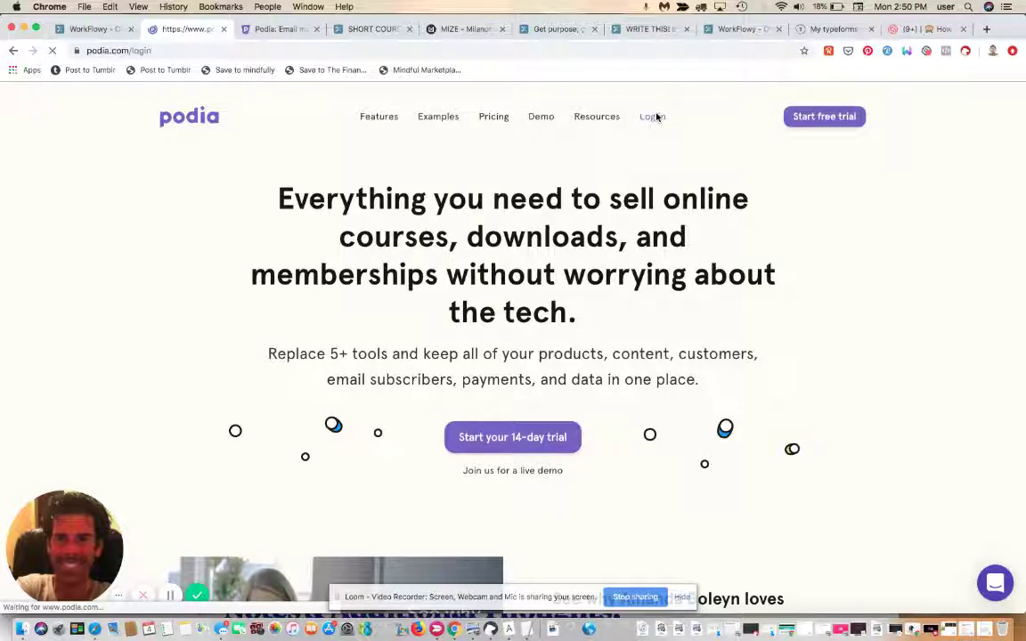
left_click(339, 491)
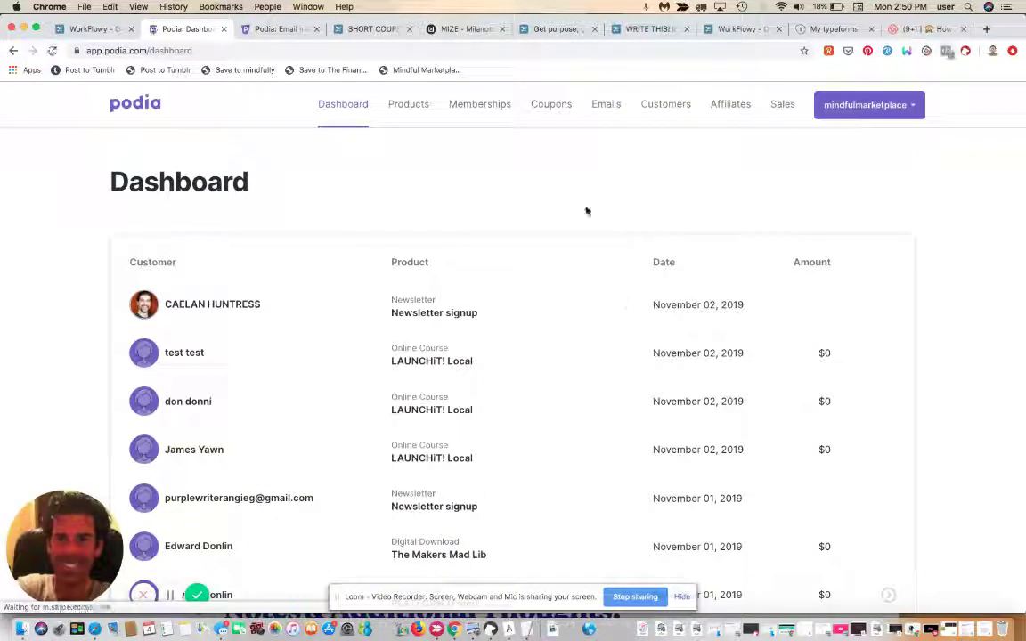
left_click(414, 105)
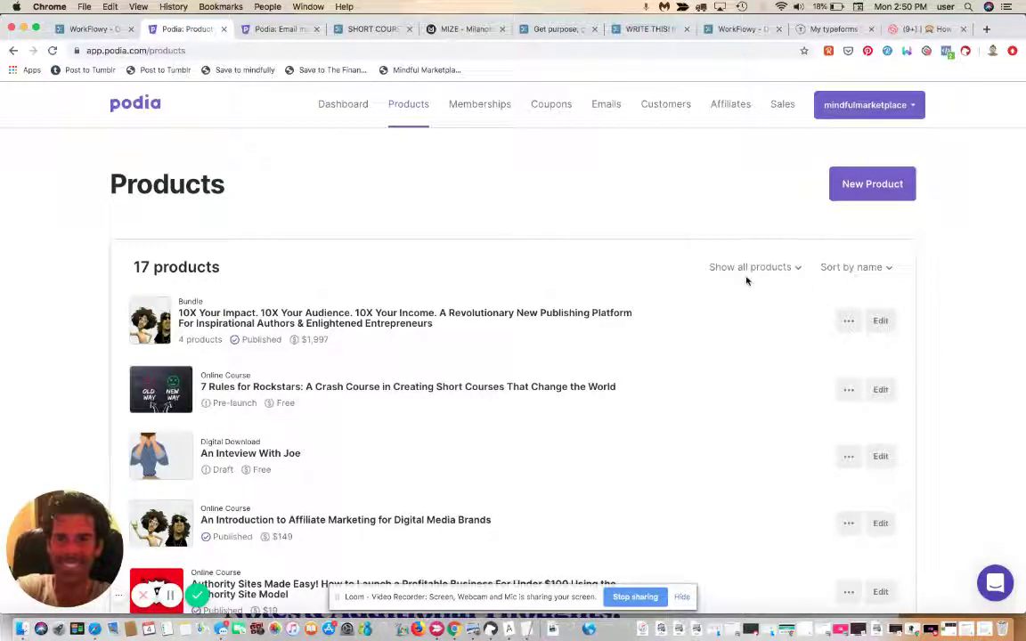
Step: Create a new digital download product named "A test of an email landing page on podia"
left_click(887, 194)
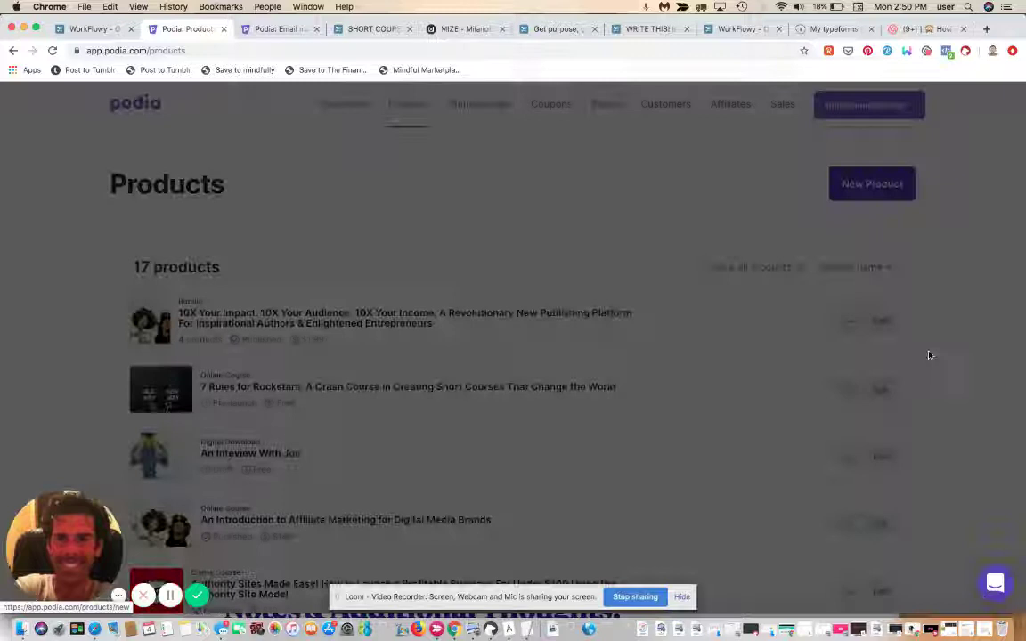
left_click(530, 217)
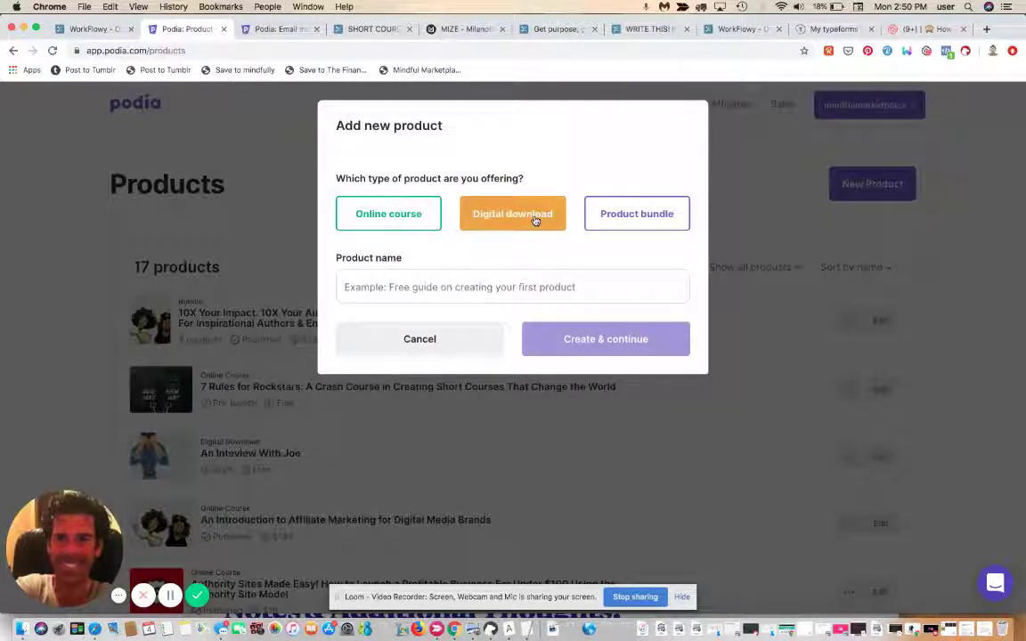
left_click(502, 288)
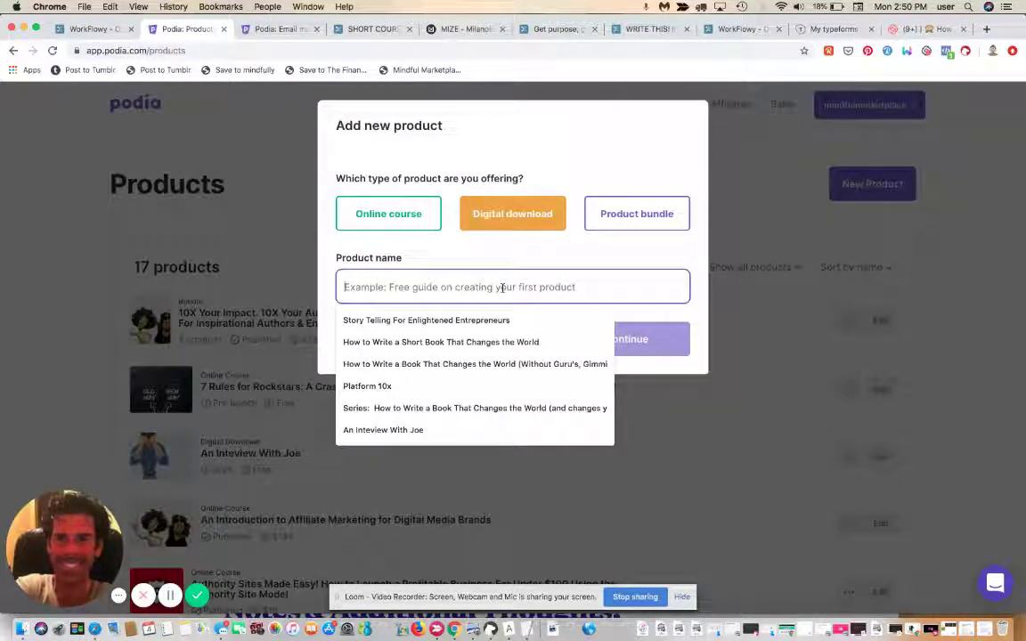
type("An")
key("BackSpace")
type("test of ")
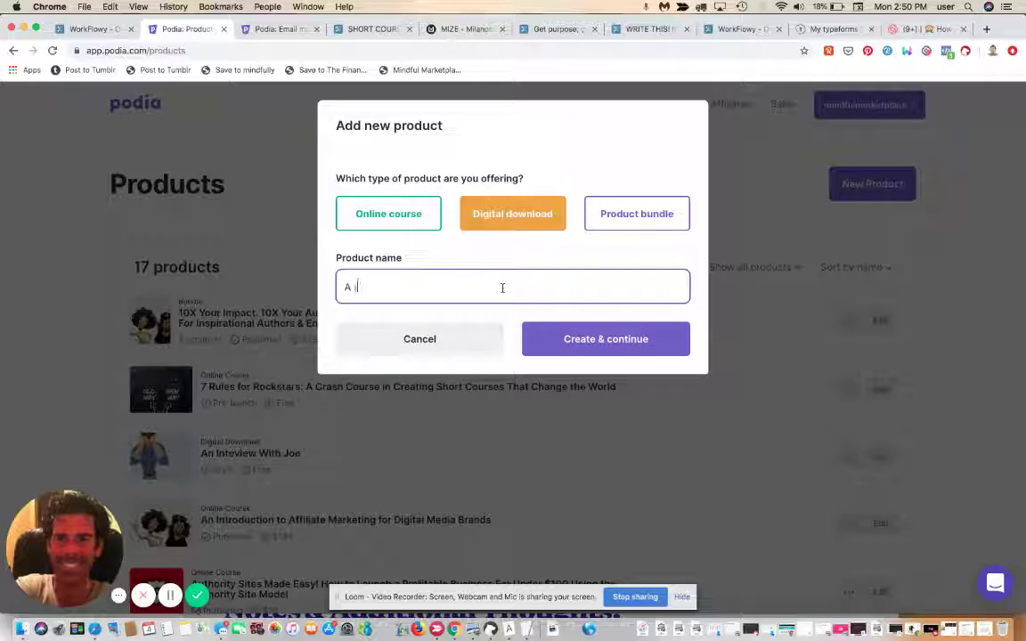
type("an email landing page on")
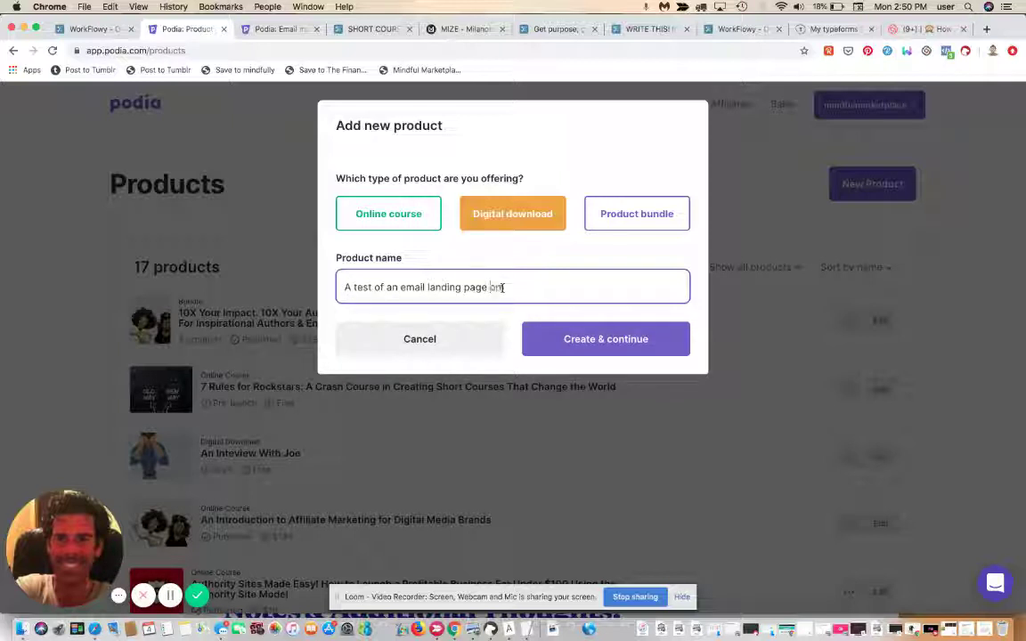
type(" podia")
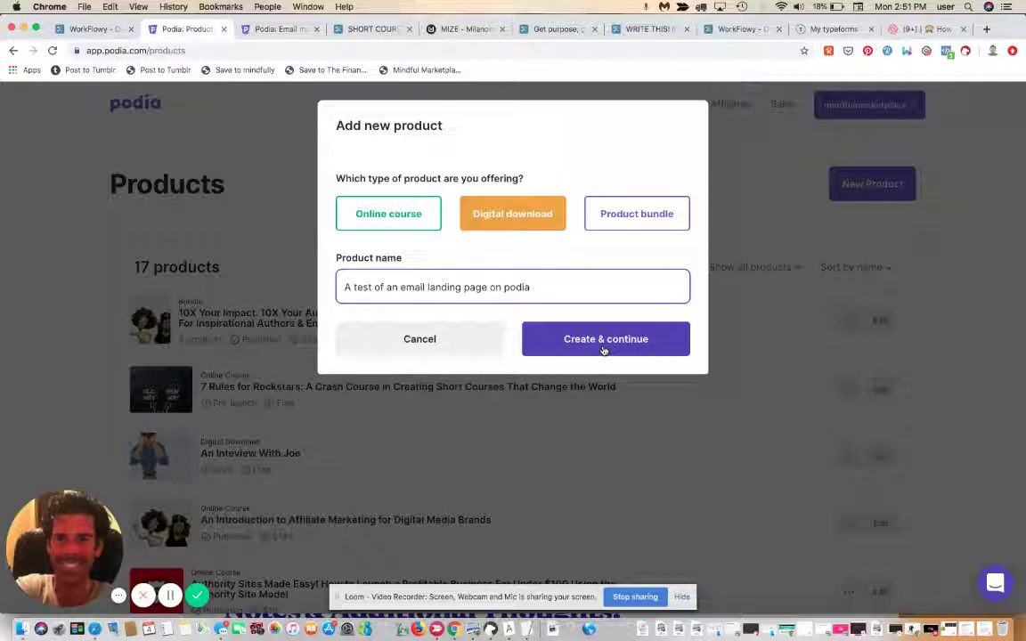
left_click(610, 349)
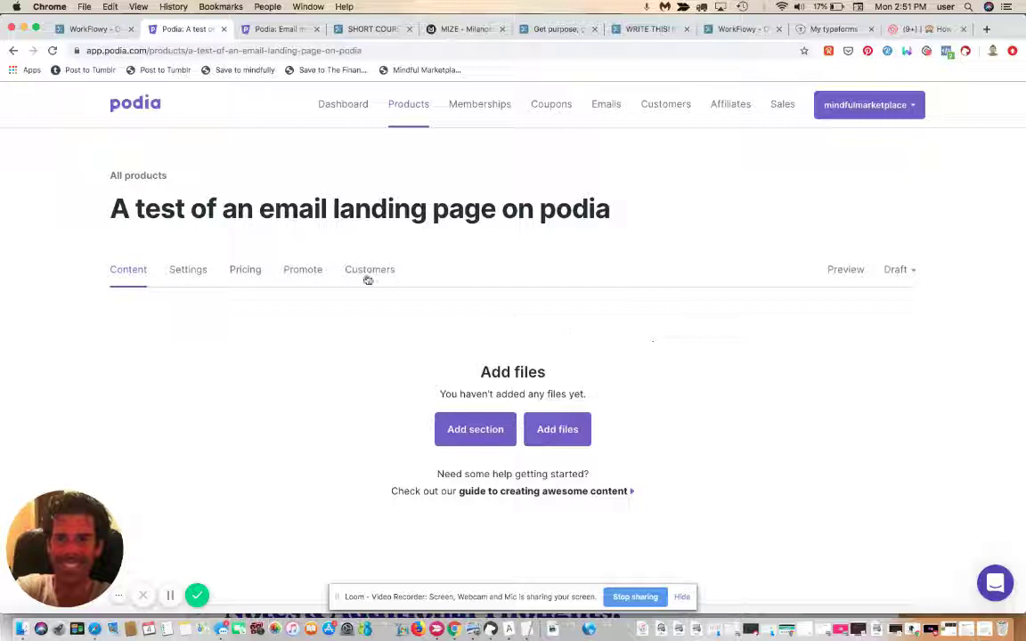
Step: Upload the desktop image _1__Facebook 2.png as a content file of the new product
scroll(649, 450, "down", 1)
scroll(650, 451, "down", 2)
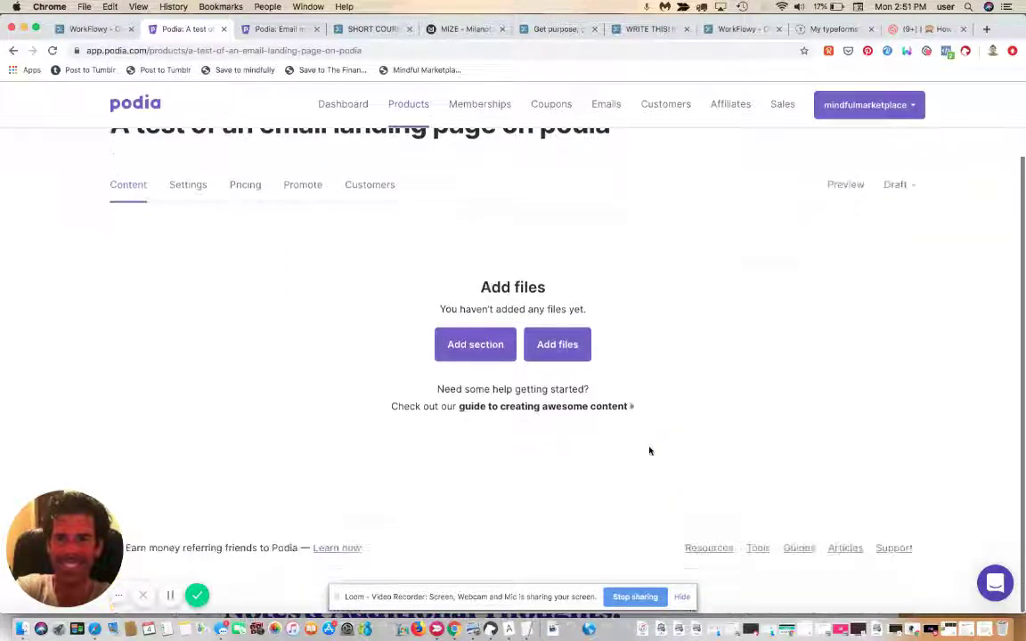
left_click(560, 344)
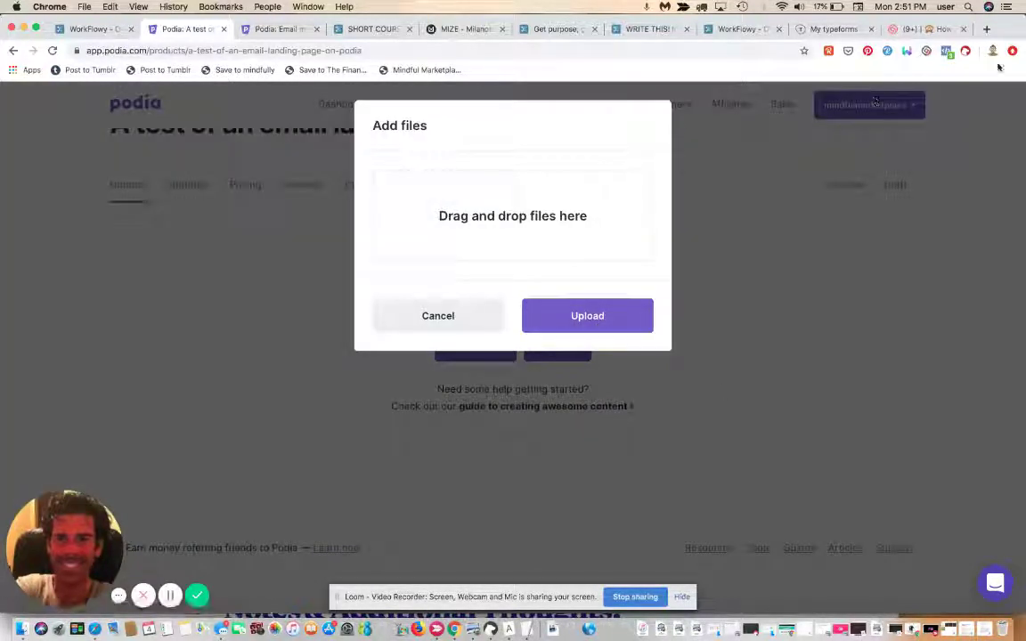
left_click_drag(998, 29, 933, 29)
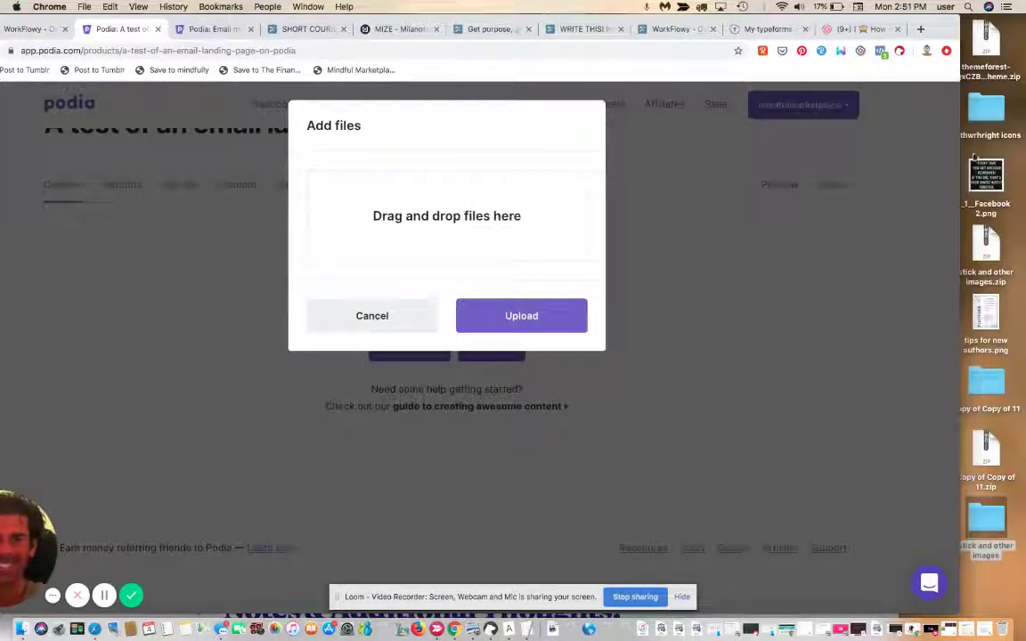
left_click_drag(983, 171, 494, 237)
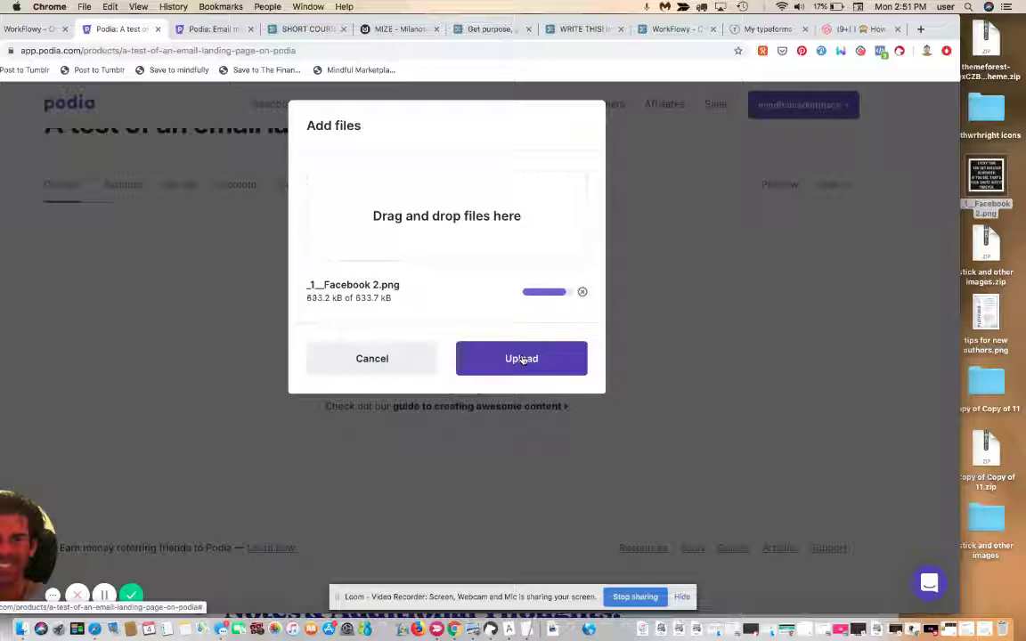
left_click(522, 358)
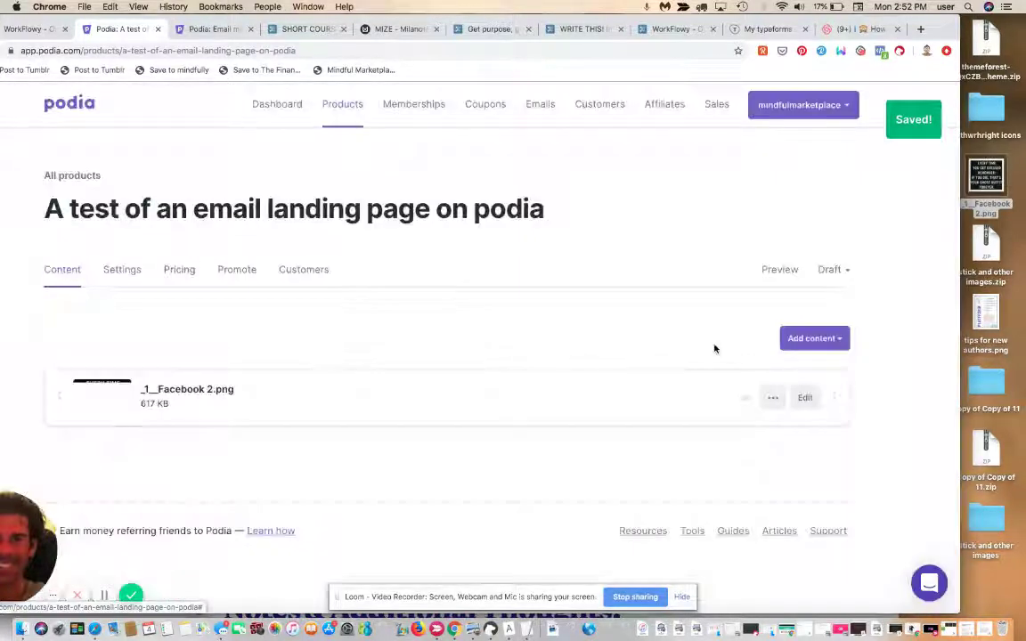
left_click_drag(959, 401, 1022, 401)
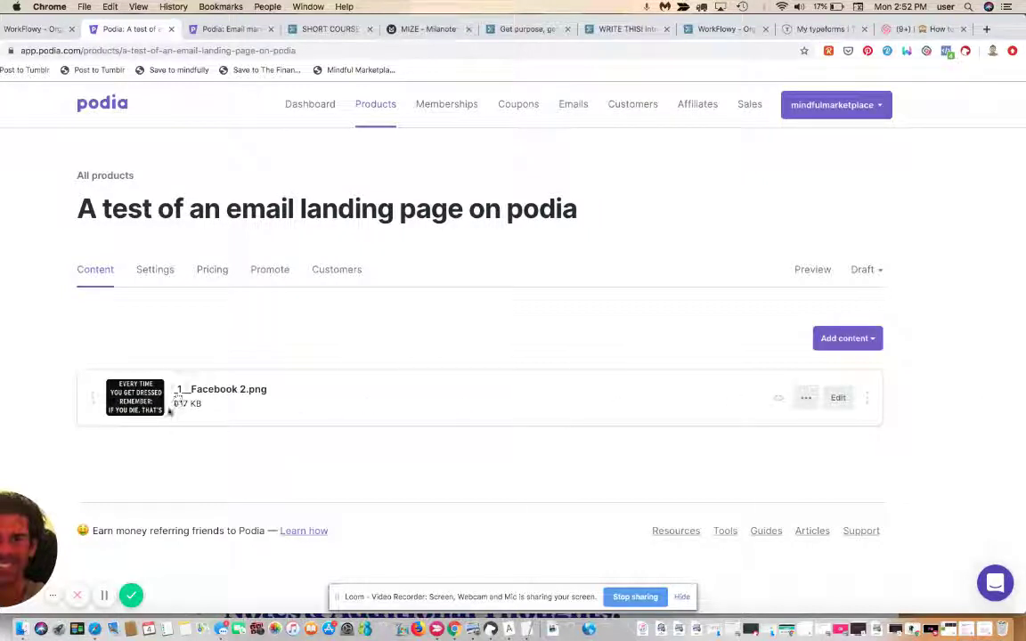
Step: Look through the product's settings and set its status to Pre-launch
left_click(153, 271)
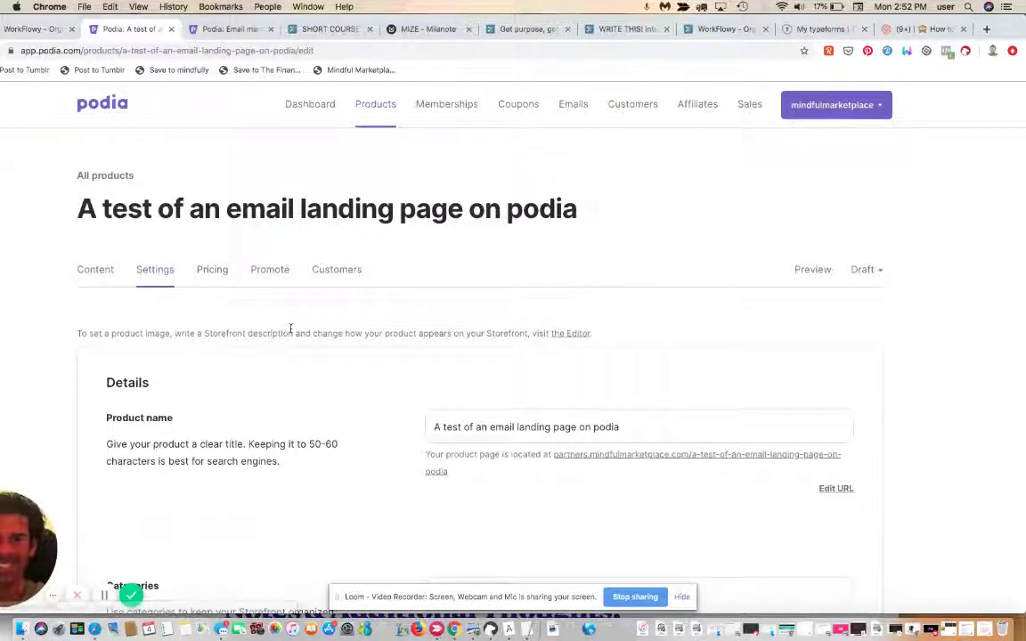
scroll(290, 329, "down", 5)
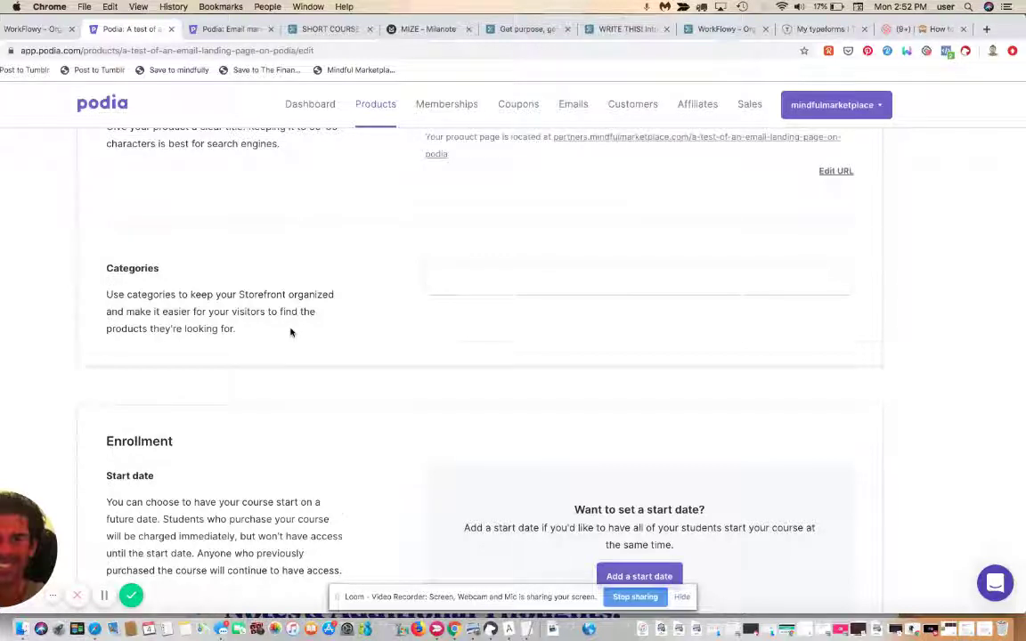
scroll(290, 331, "down", 3)
scroll(291, 329, "down", 4)
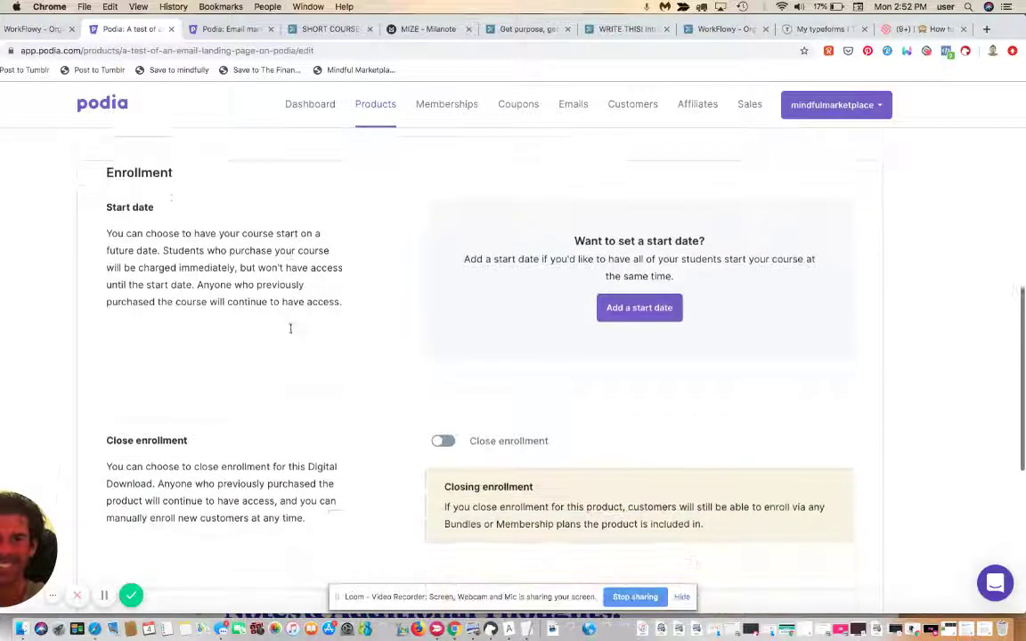
scroll(291, 332, "up", 5)
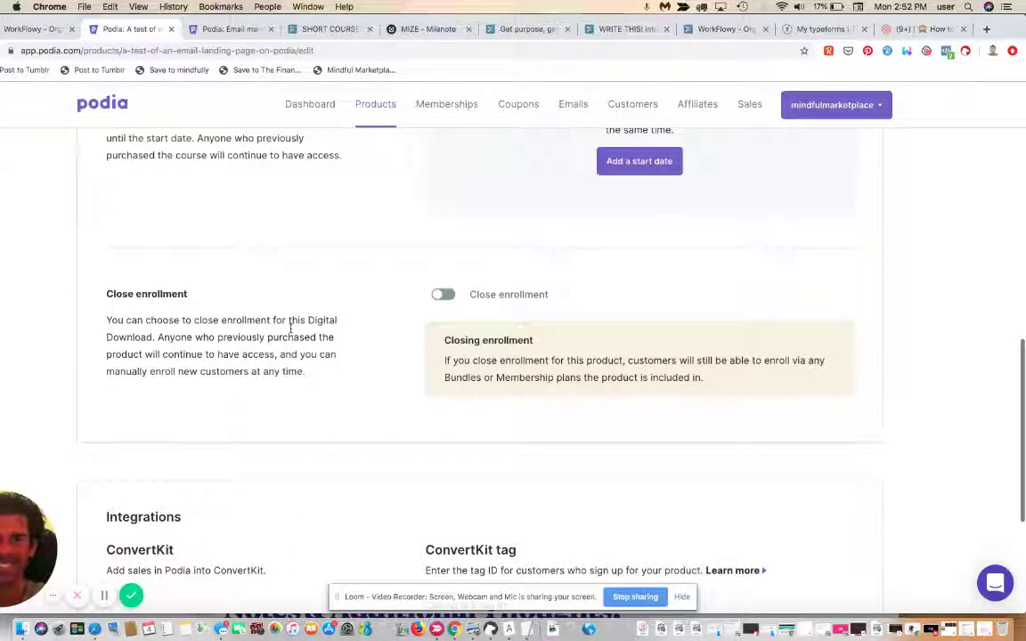
scroll(290, 332, "up", 4)
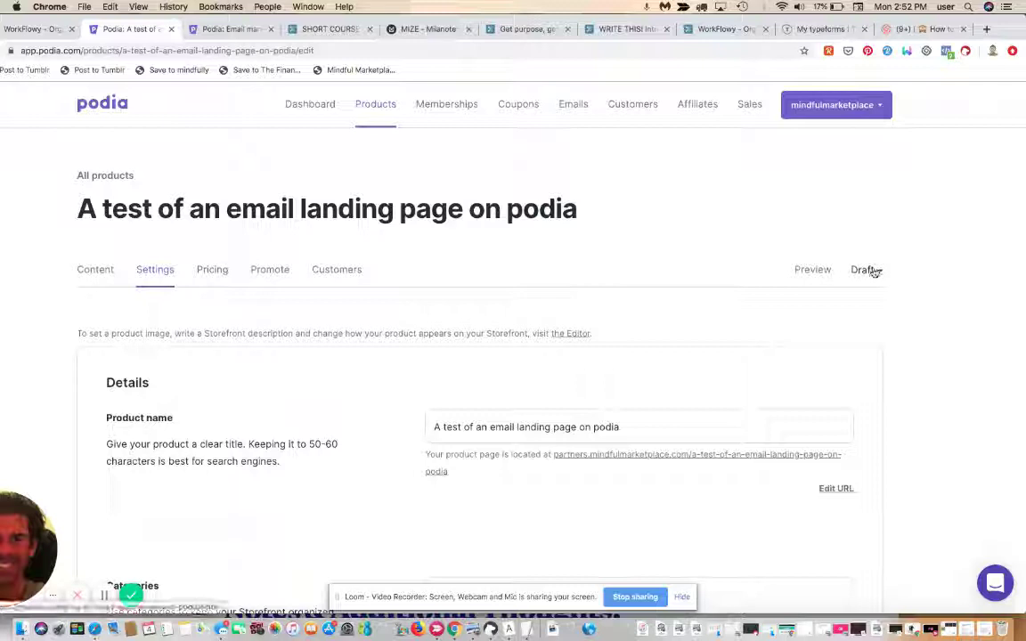
left_click(871, 271)
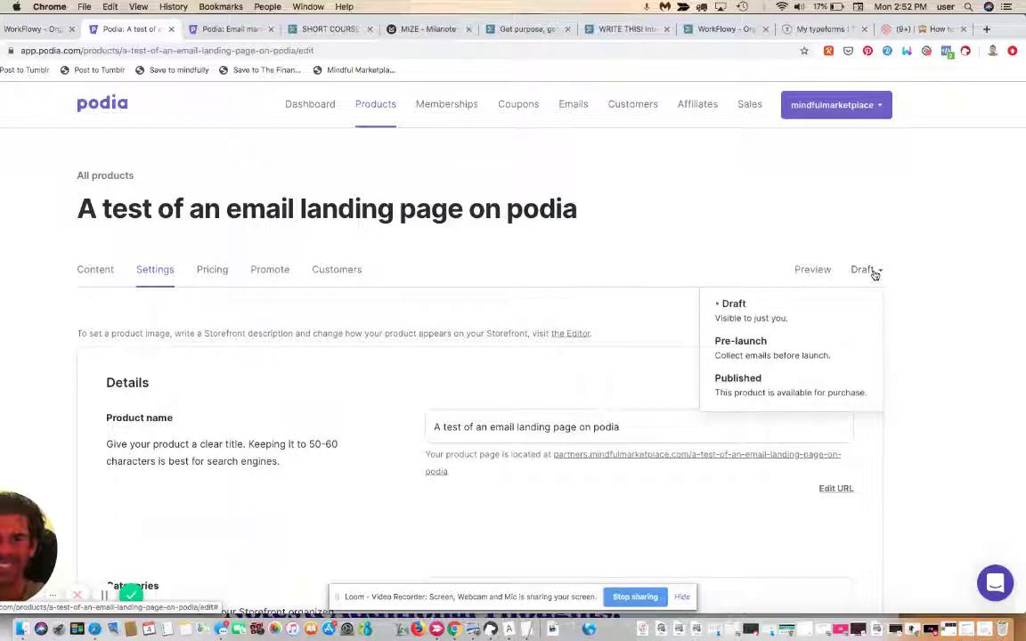
left_click(822, 357)
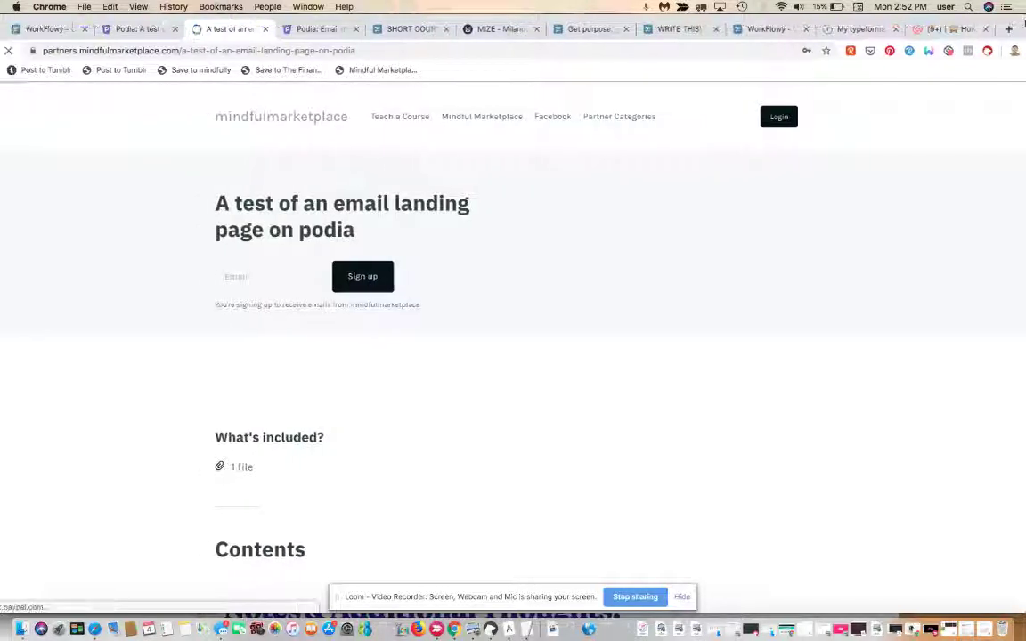
Step: Check the product's pre-launch landing page and try its sign-up form with a saved email address
left_click_drag(1022, 23, 1009, 21)
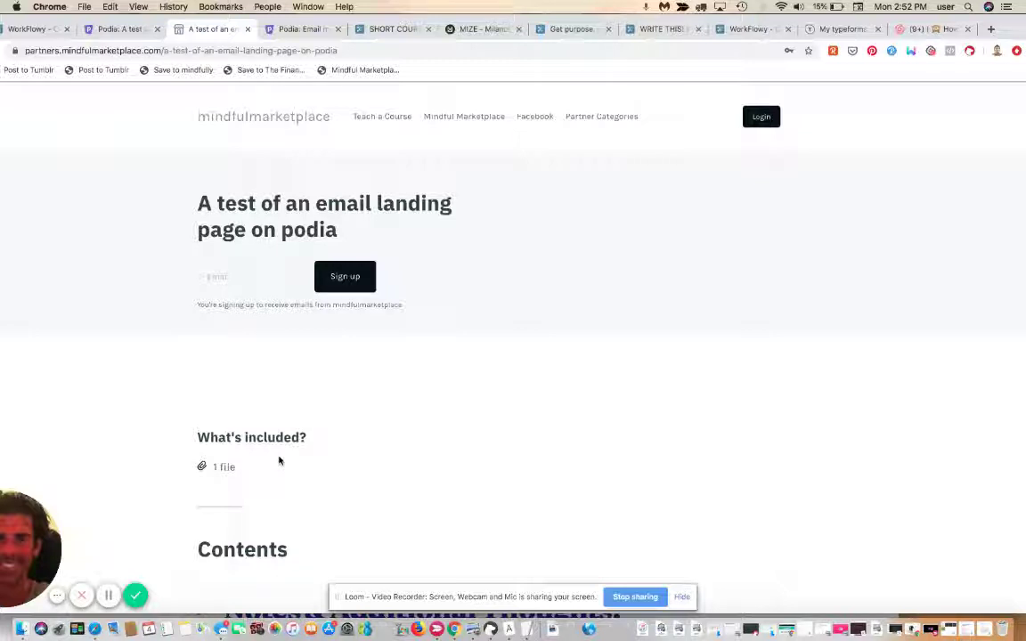
scroll(279, 460, "down", 3)
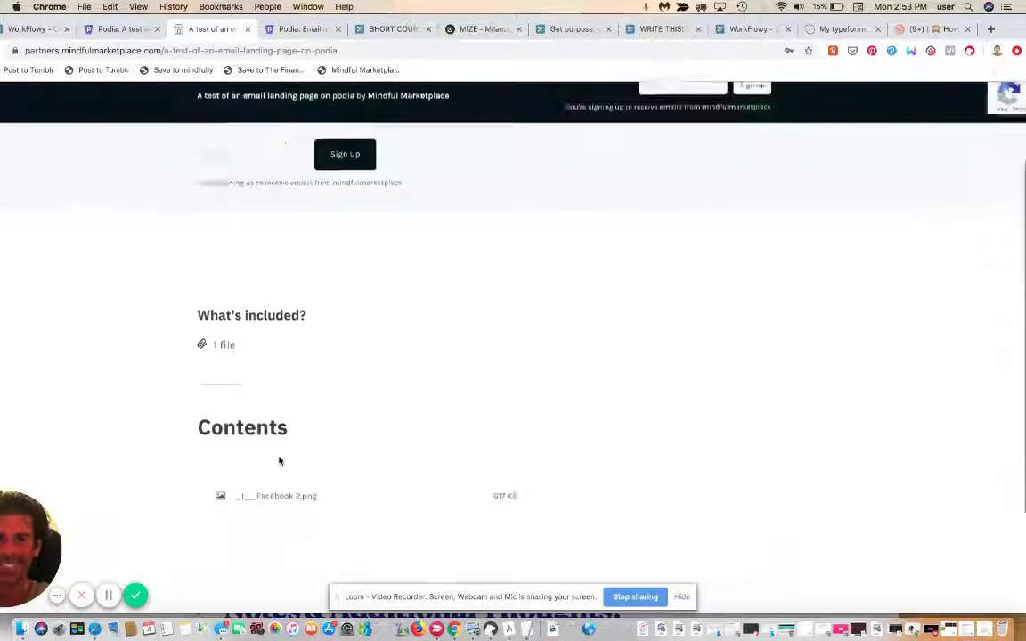
scroll(356, 333, "down", 2)
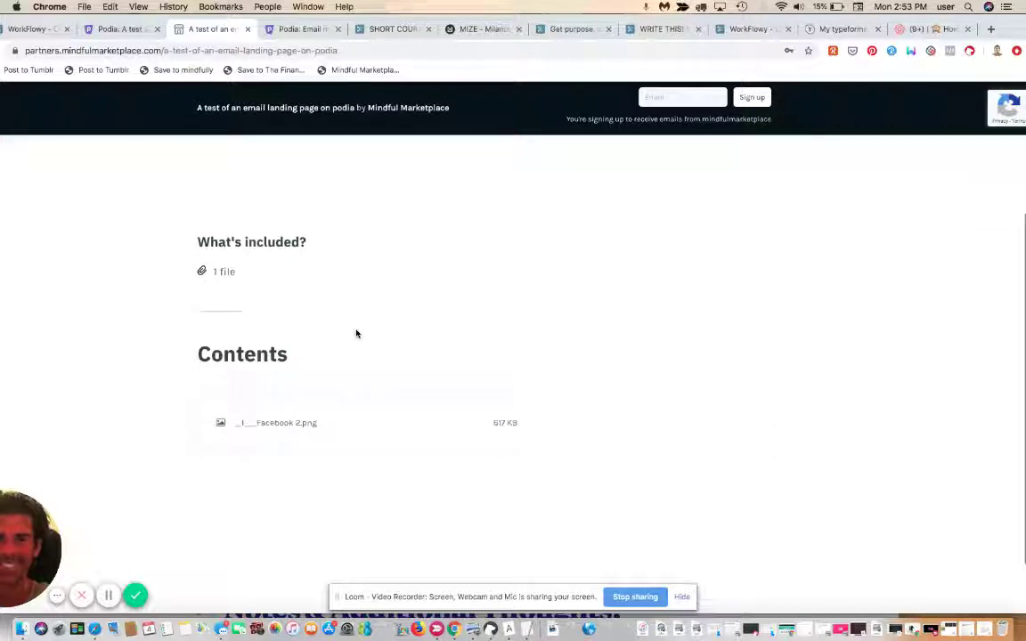
scroll(356, 334, "up", 6)
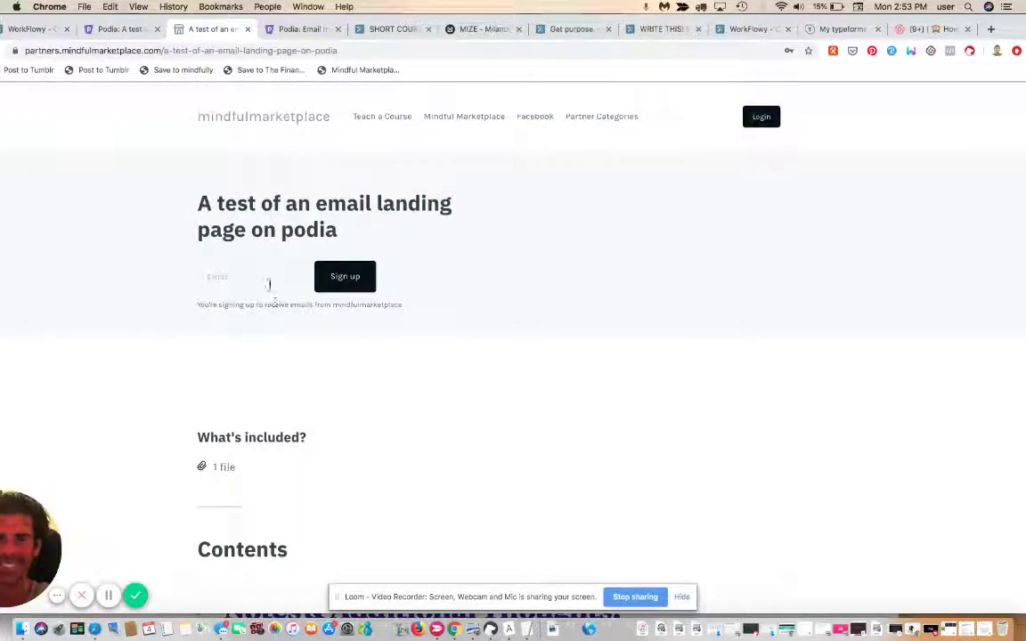
left_click(269, 283)
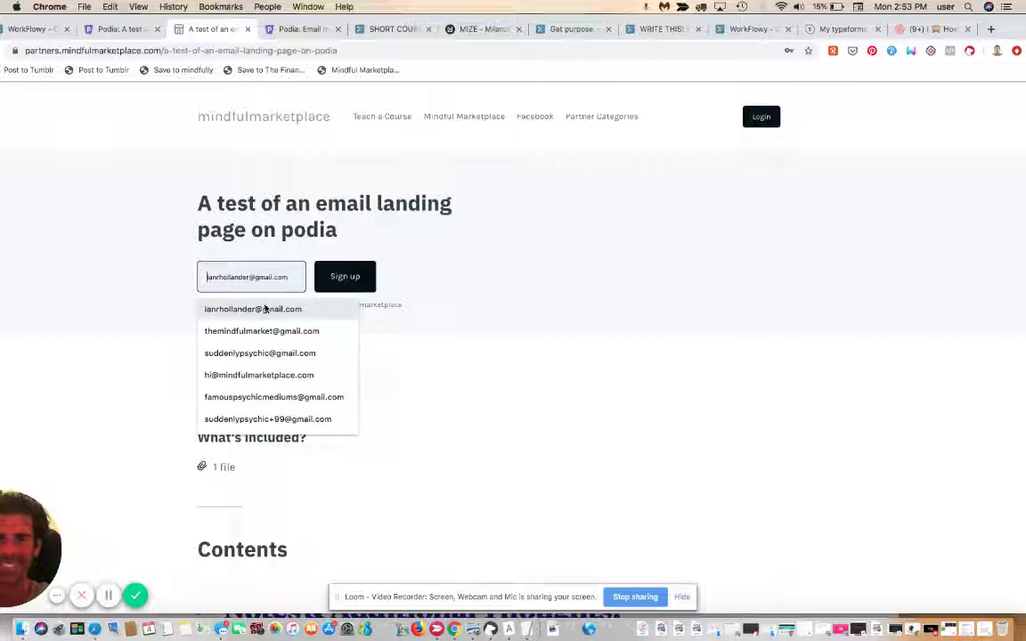
left_click(264, 307)
left_click(347, 282)
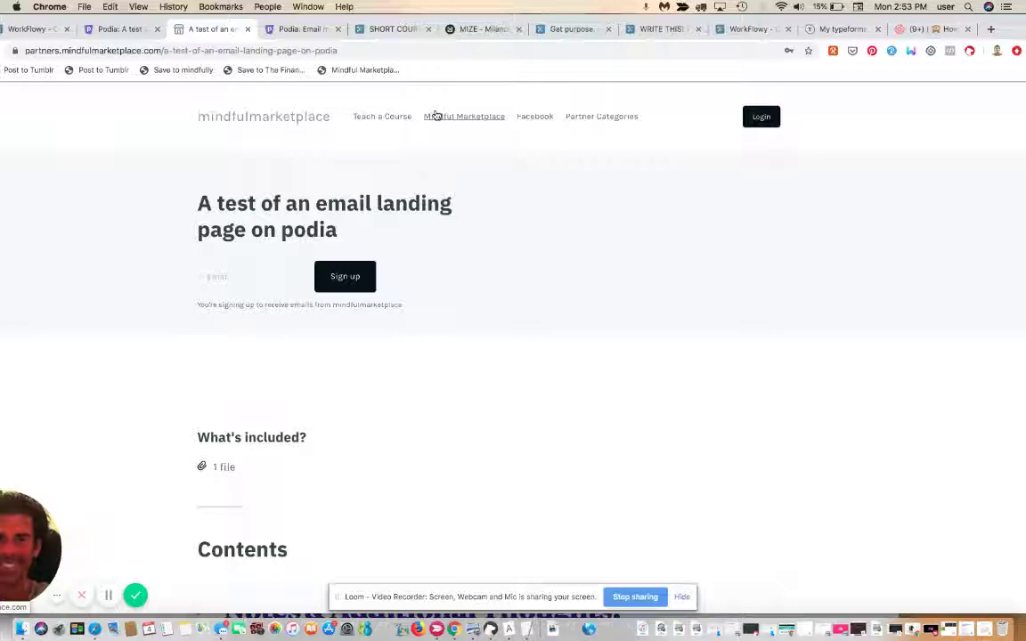
Step: Open the site editor from the account and search "a test" to load the new product's page for editing
left_click(116, 29)
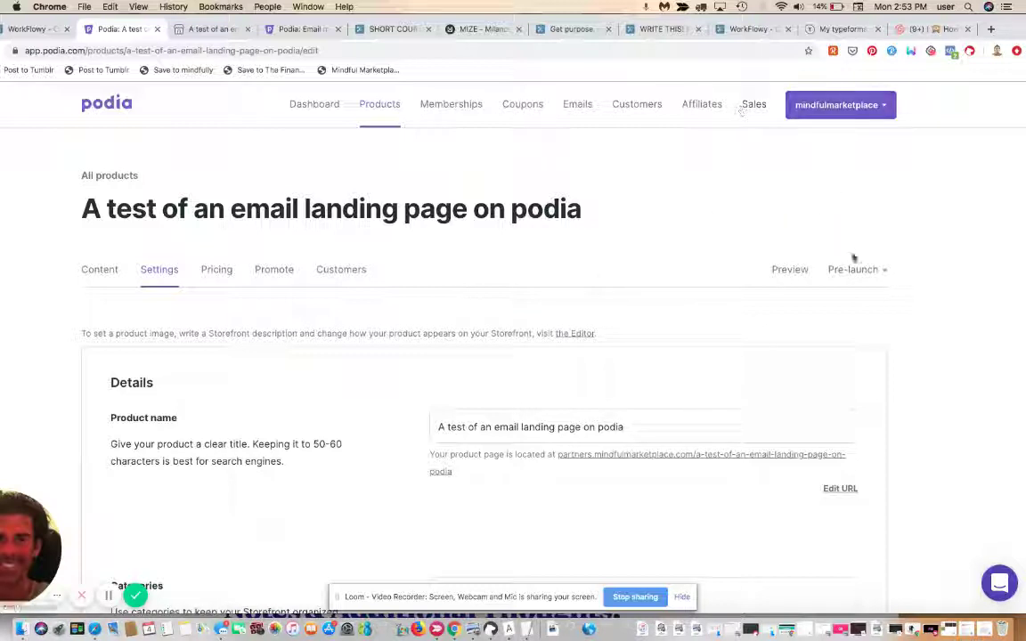
left_click(860, 106)
left_click(859, 195)
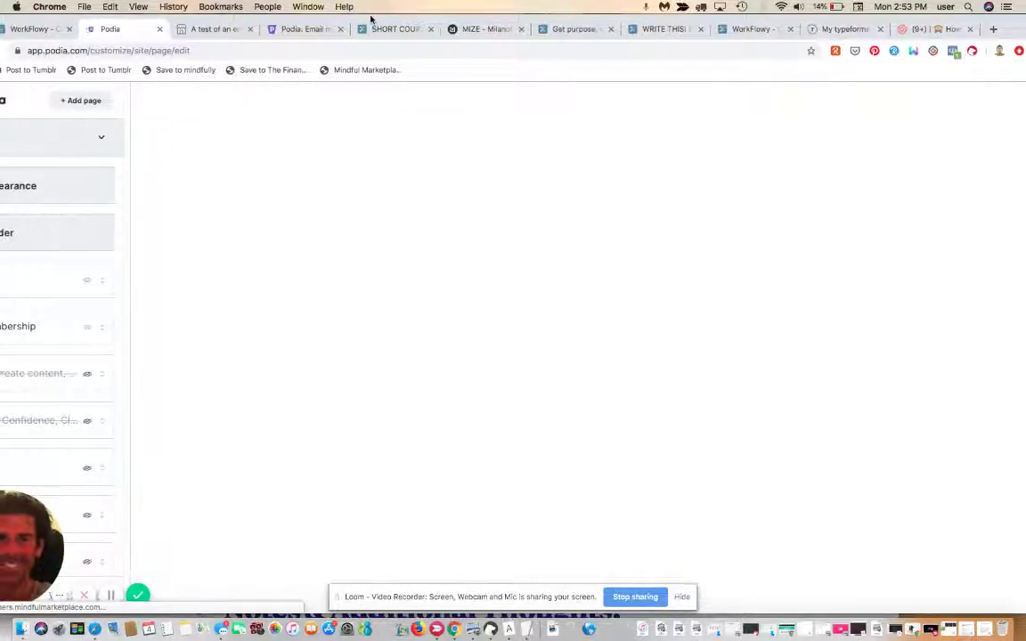
left_click_drag(371, 18, 467, 19)
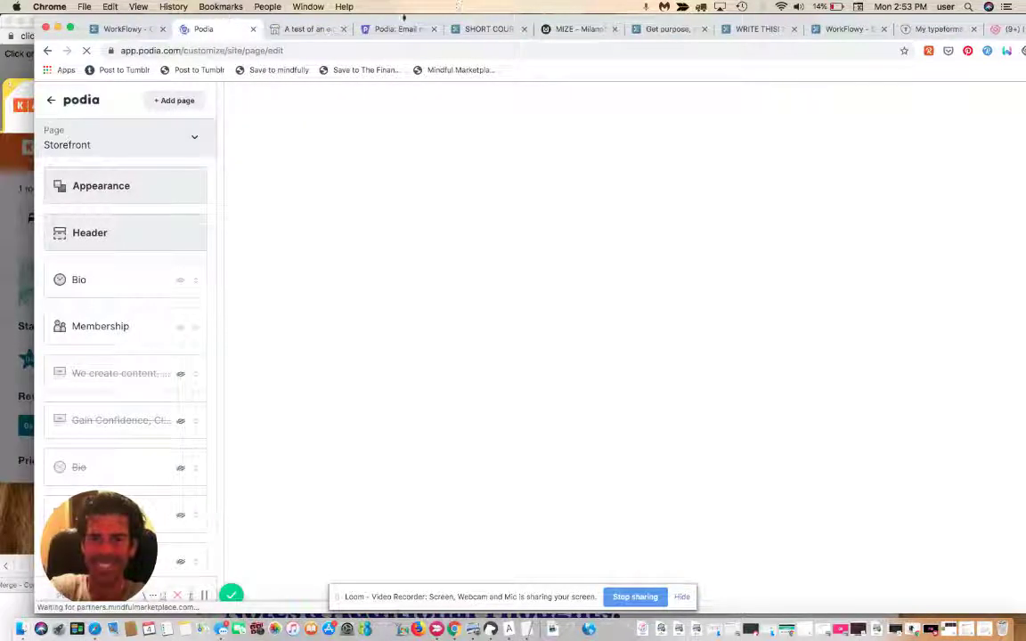
left_click(176, 145)
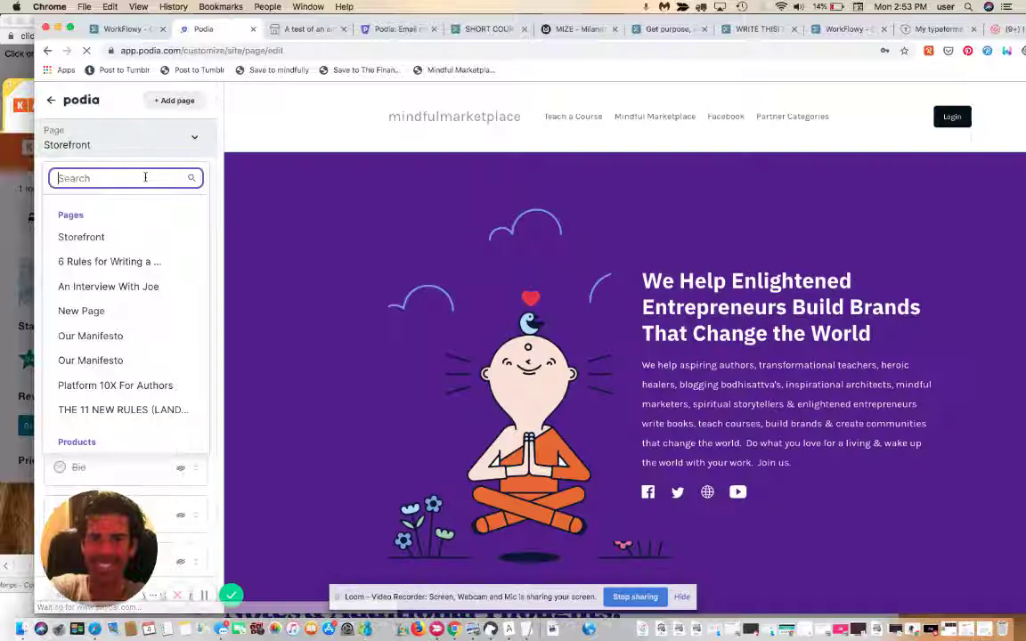
type("a test")
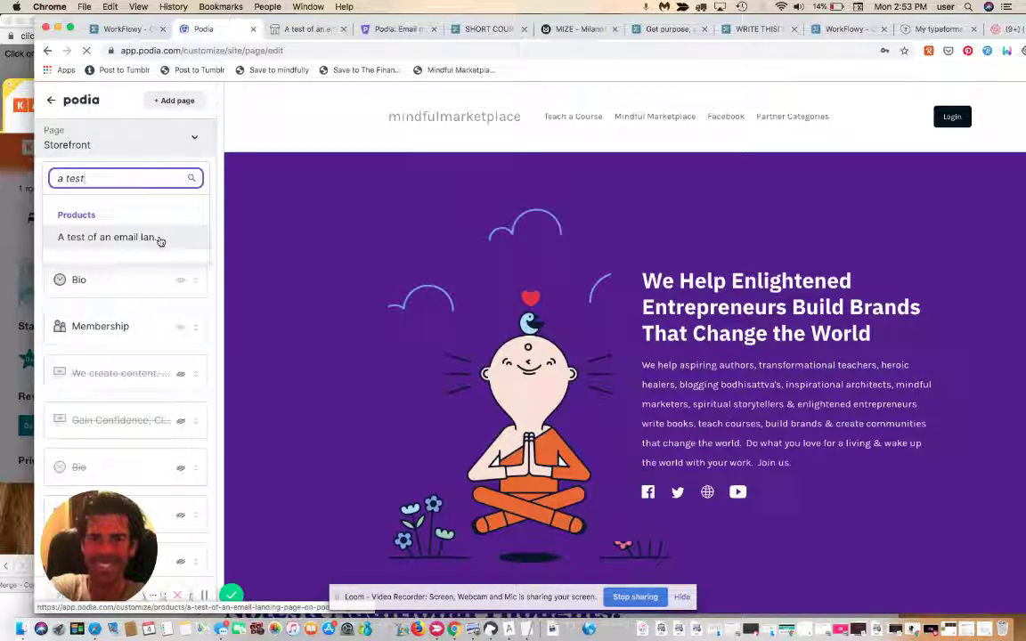
left_click(159, 239)
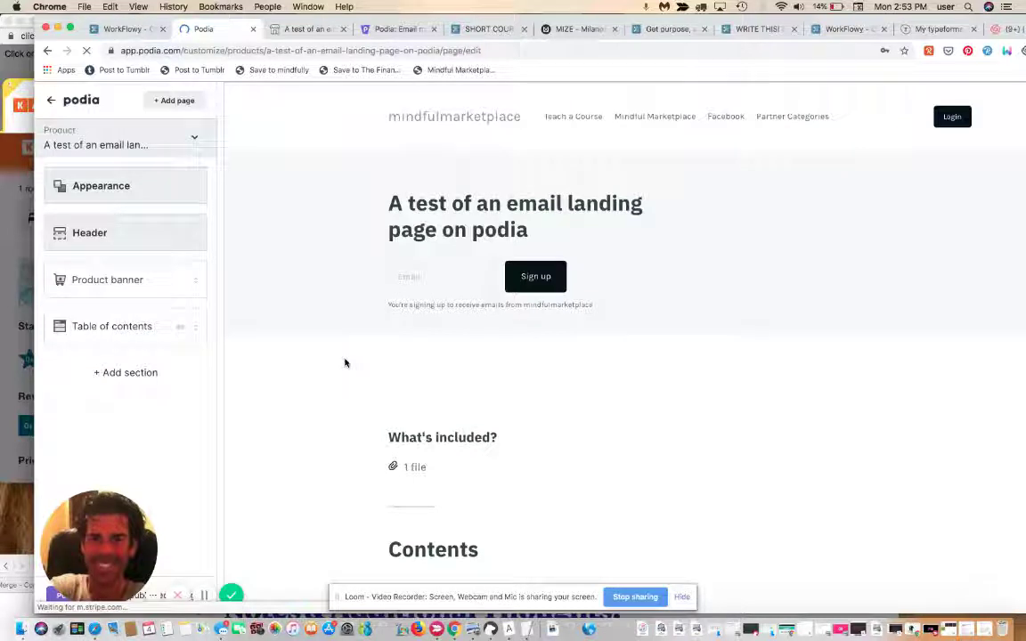
Step: Open the Product banner section and add the desktop picture _1__Facebook 2.png as the banner image
left_click(119, 278)
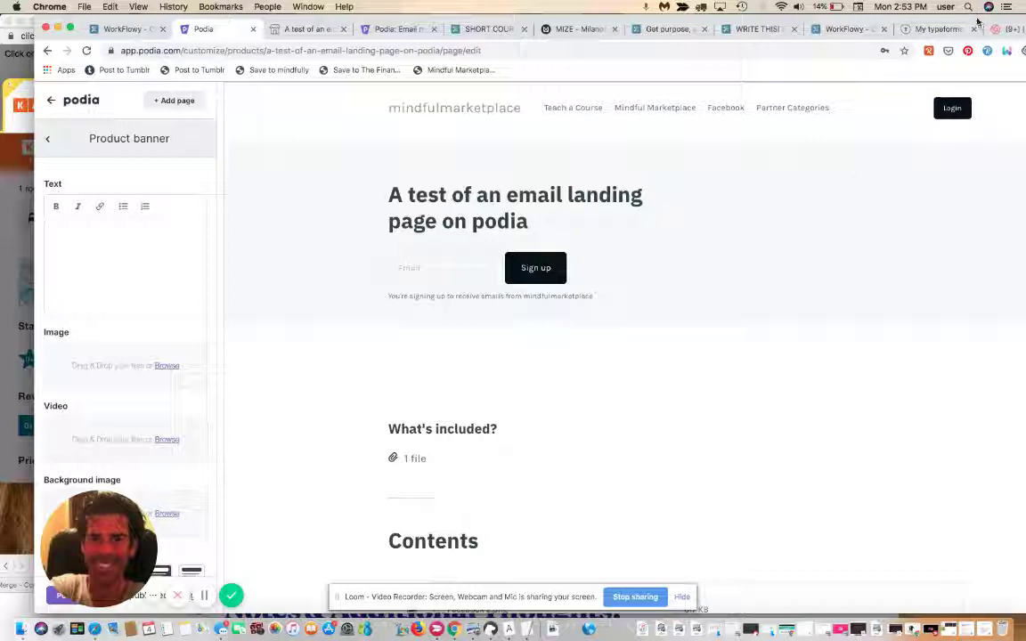
left_click_drag(978, 22, 840, 6)
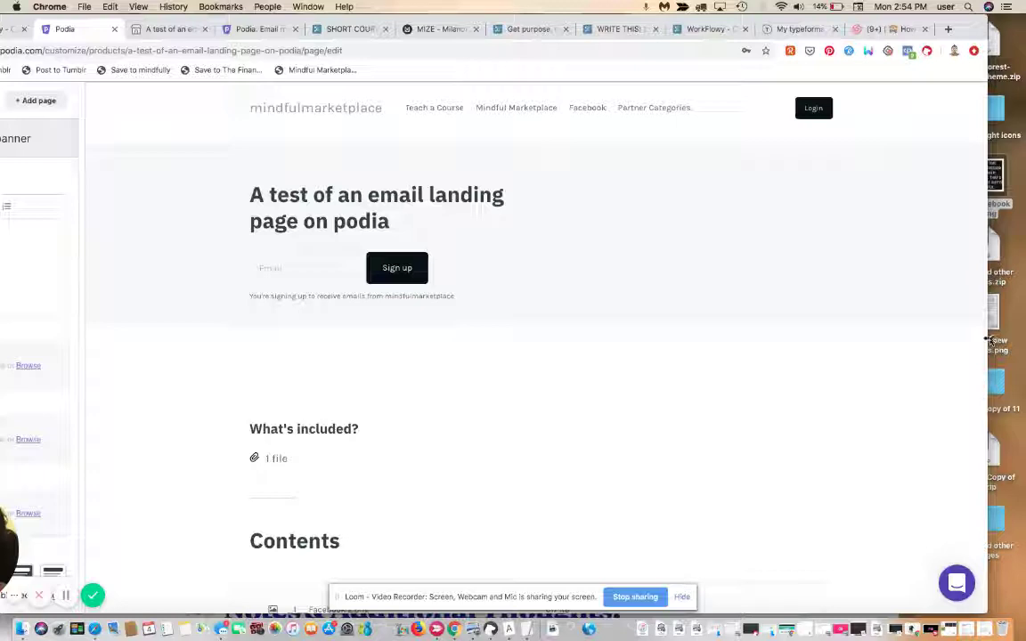
left_click_drag(988, 340, 881, 339)
left_click_drag(863, 32, 972, 26)
left_click_drag(998, 174, 98, 374)
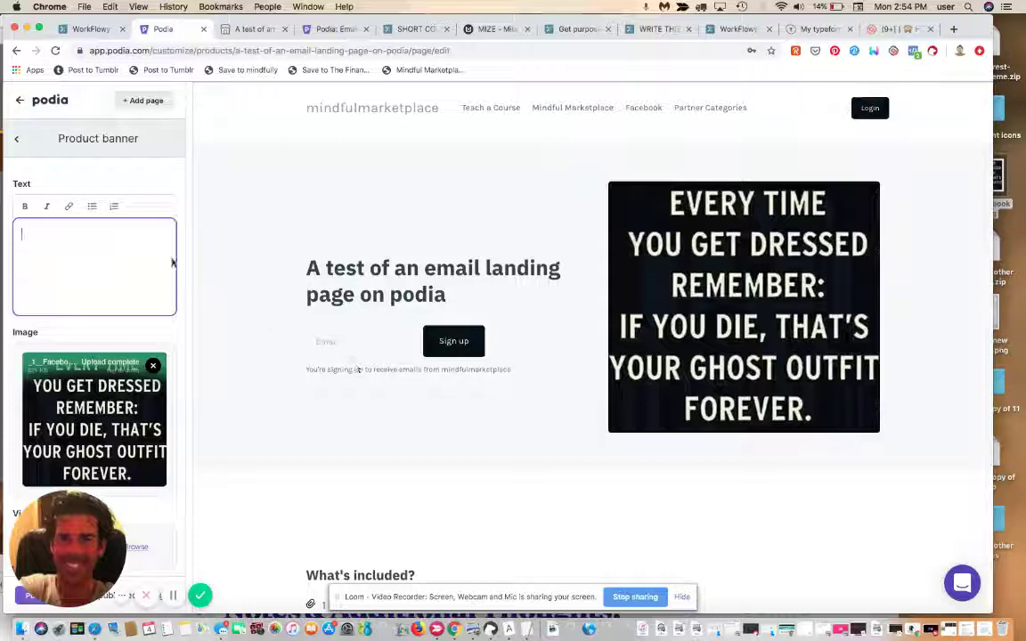
Step: Enter "this is the text that goes underneath." as the product banner's text
type("this is")
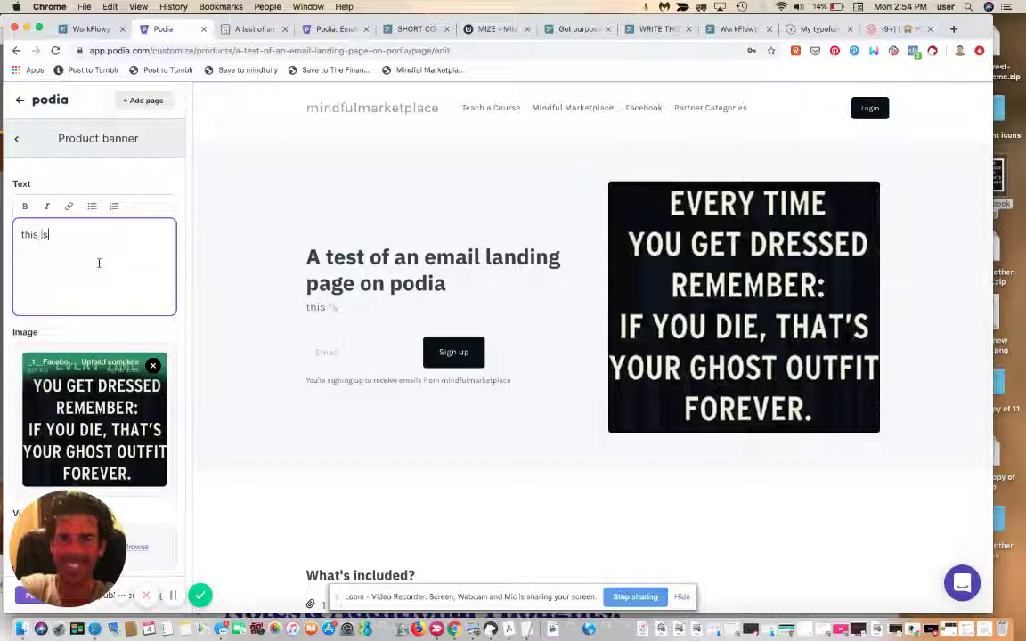
type(" the text ")
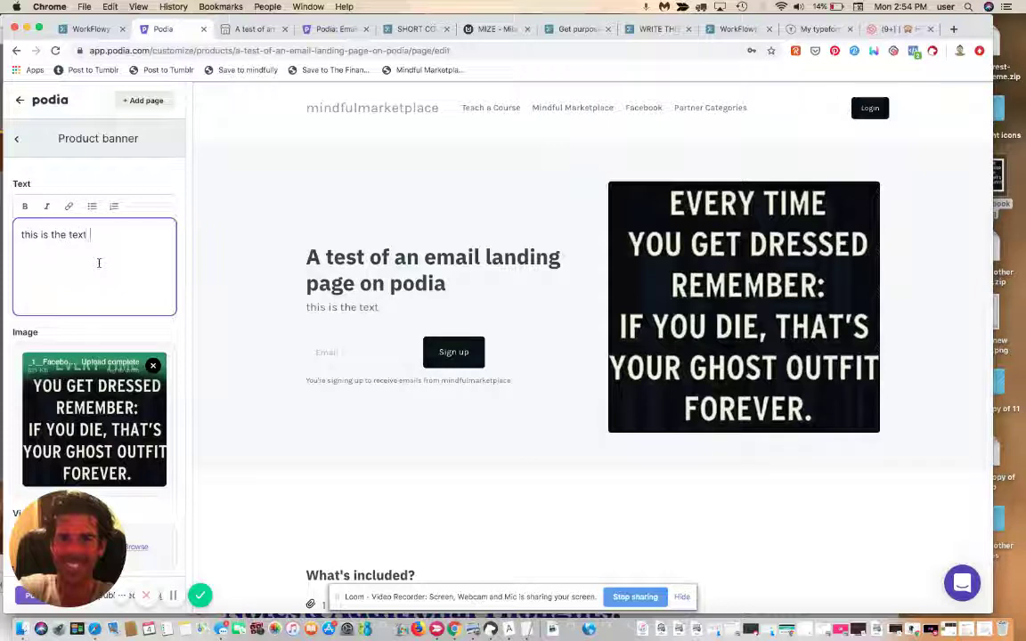
type("that goes underneath.")
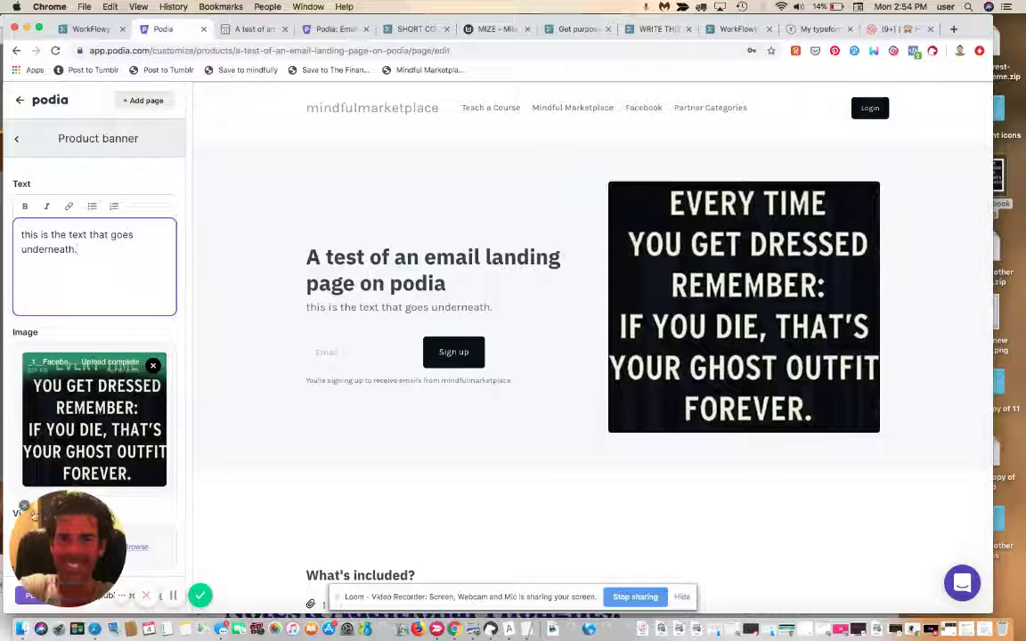
left_click(24, 507)
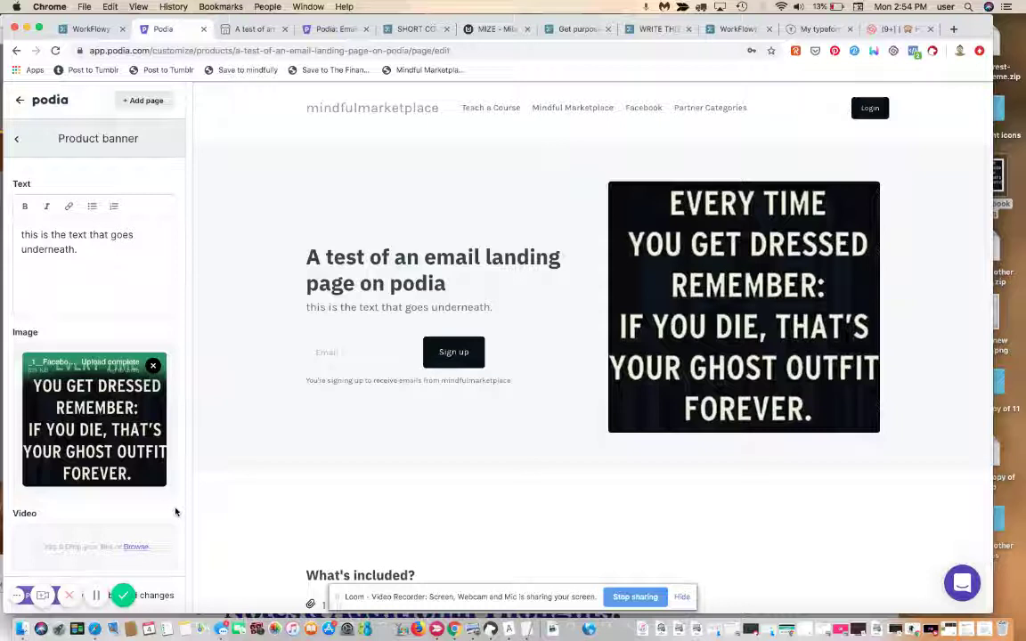
Step: Try the Default, Light and Custom appearances on the product banner and choose Dark
scroll(175, 512, "down", 5)
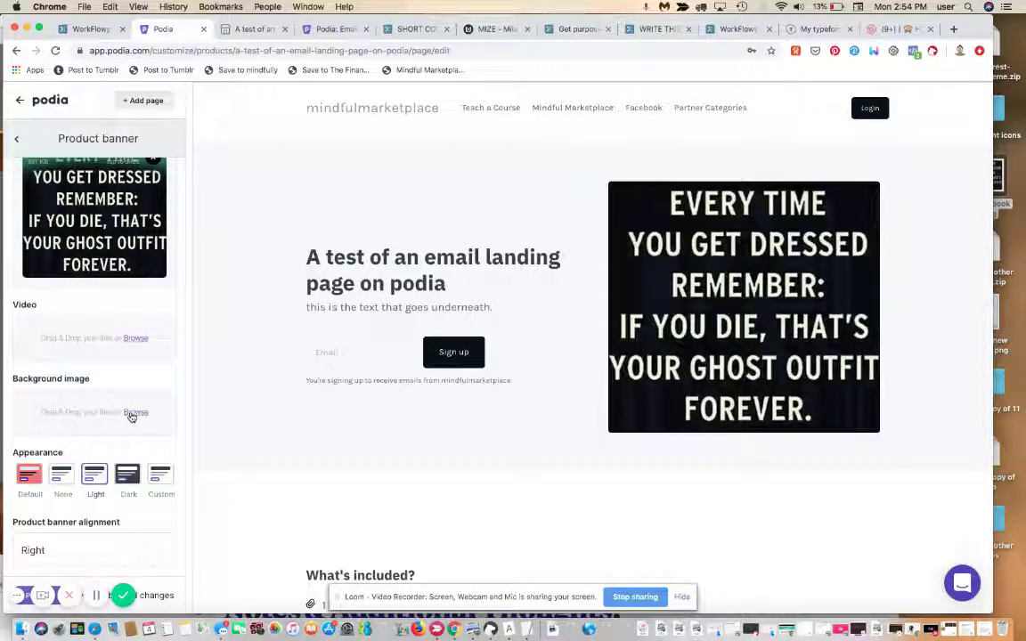
left_click(27, 476)
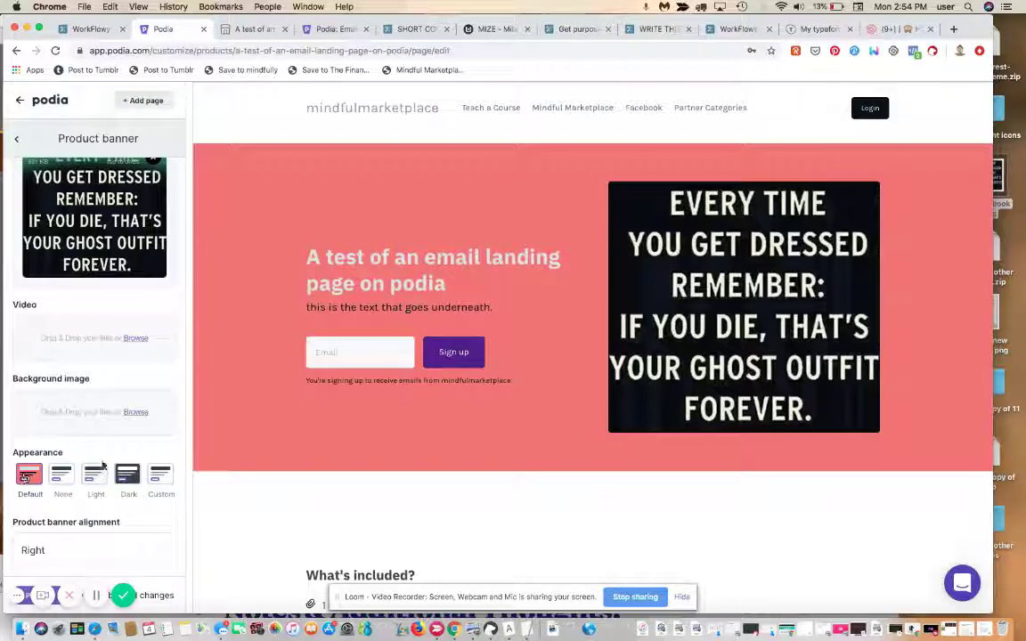
left_click(127, 475)
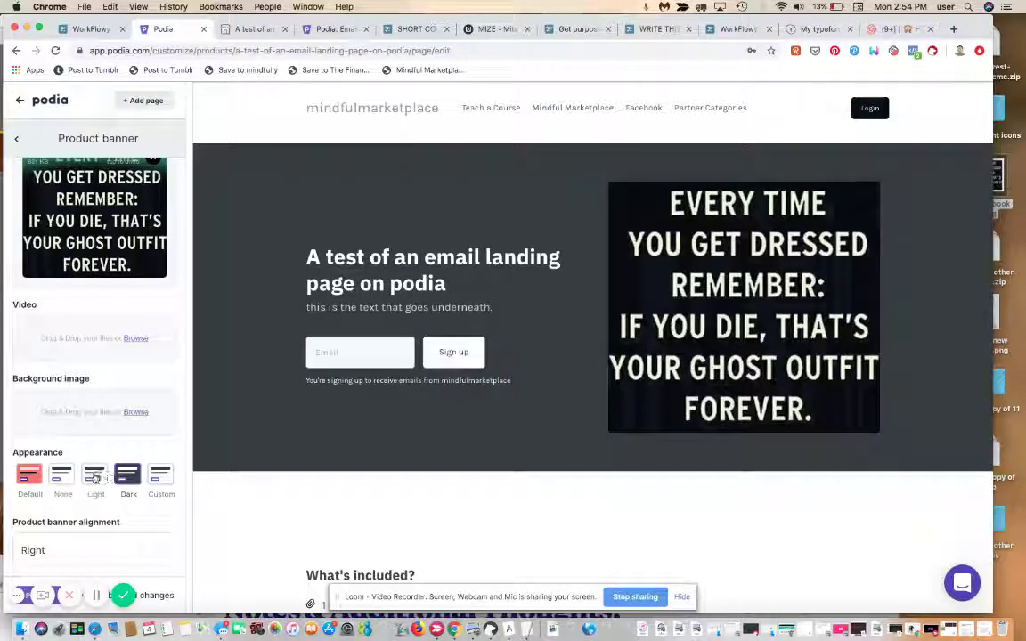
left_click(95, 478)
left_click(165, 474)
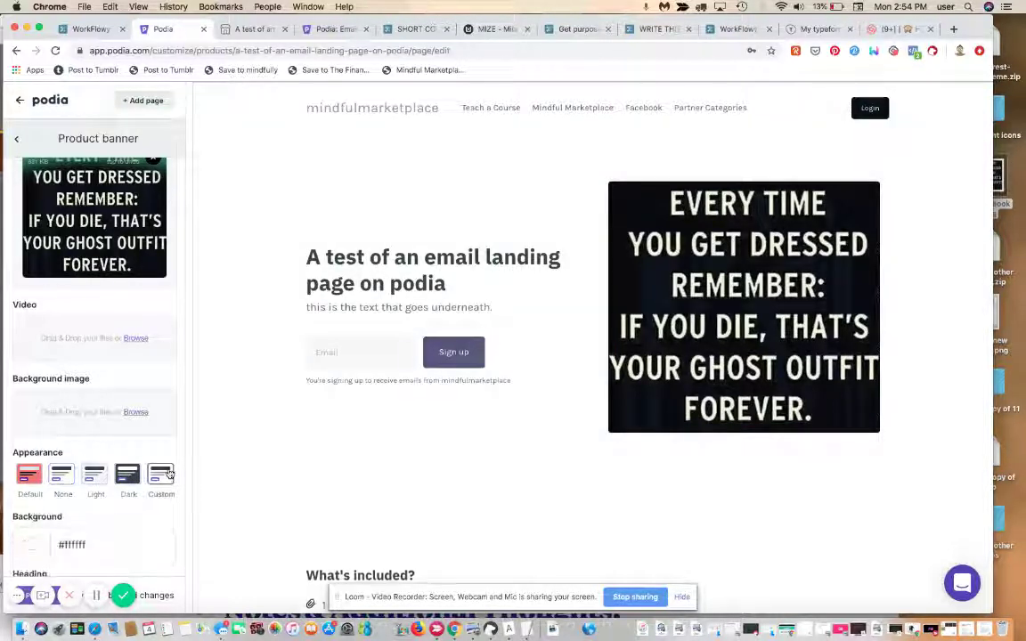
left_click(131, 541)
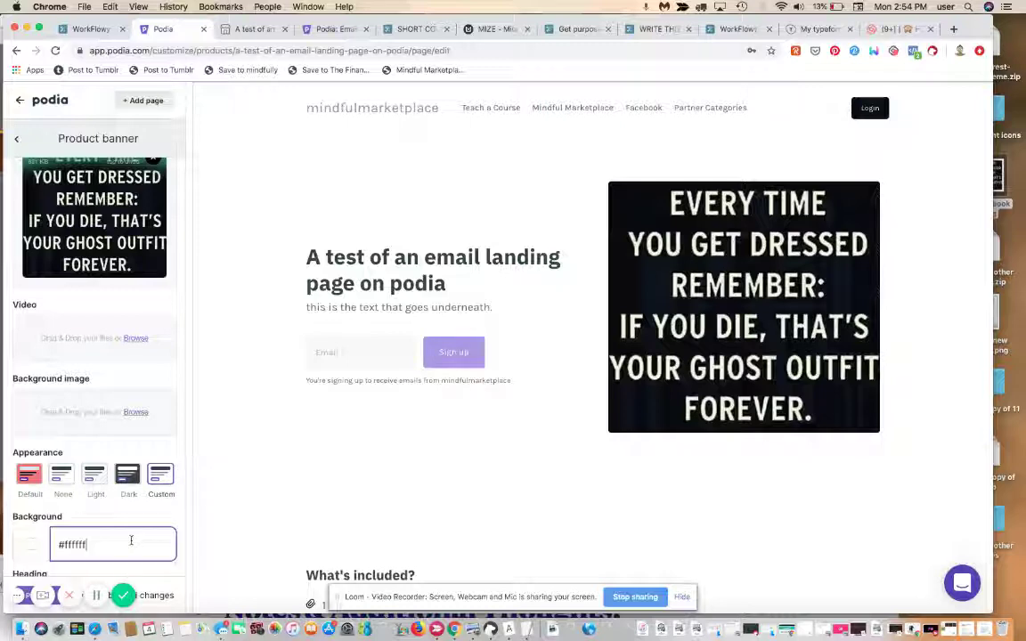
left_click(30, 474)
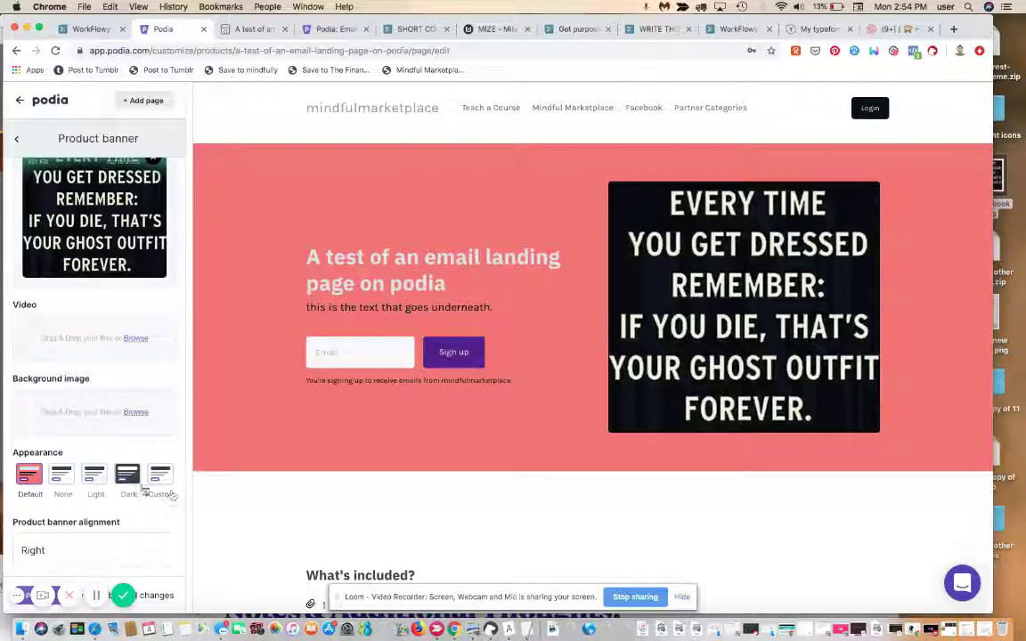
left_click(127, 476)
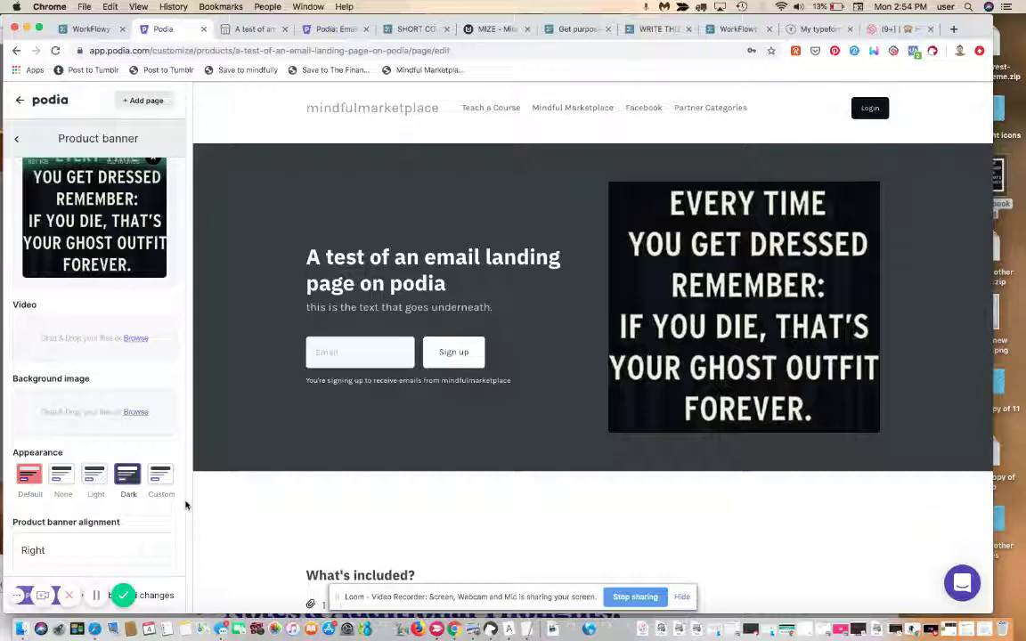
Step: Set the product banner alignment to Center
left_click(133, 550)
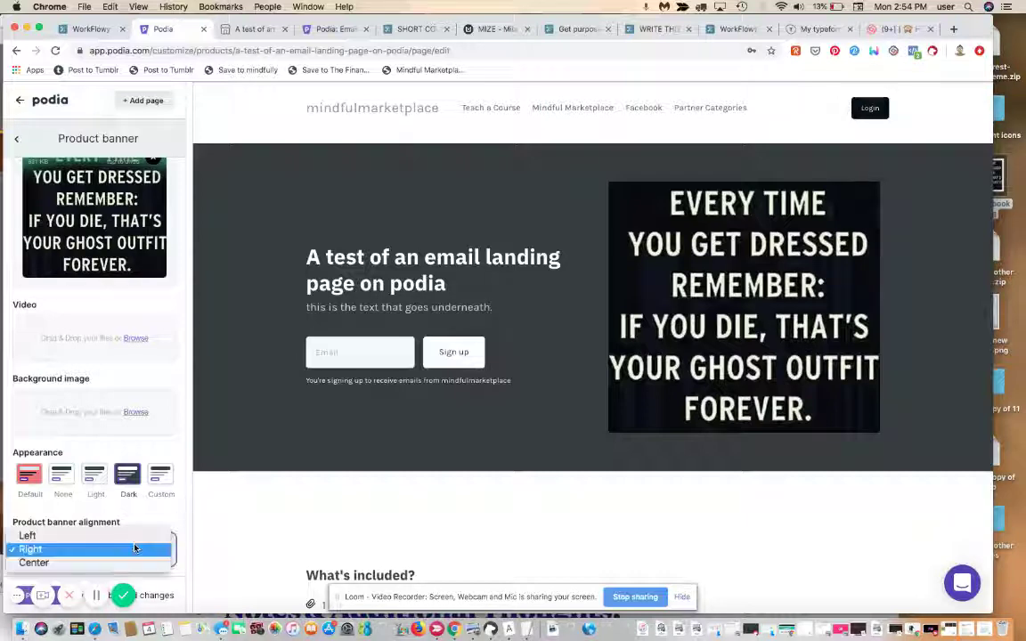
left_click(126, 561)
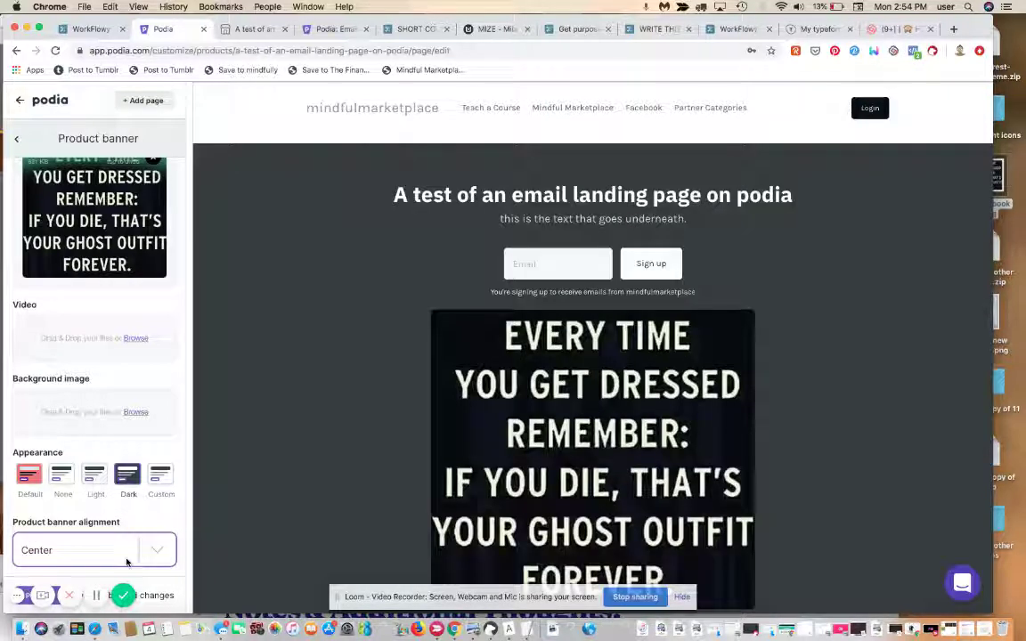
key("space")
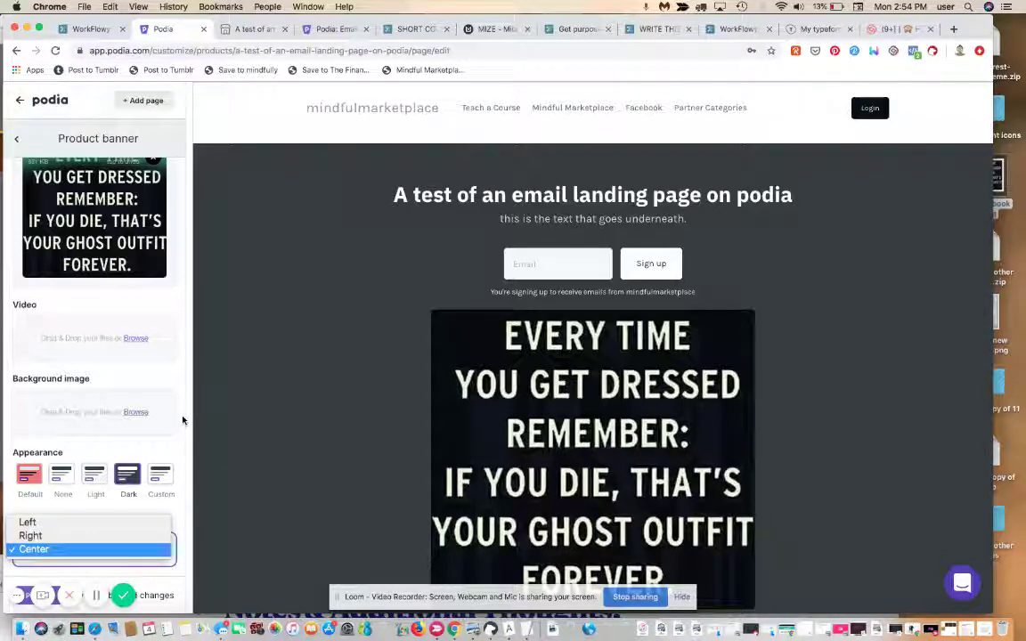
key("Return")
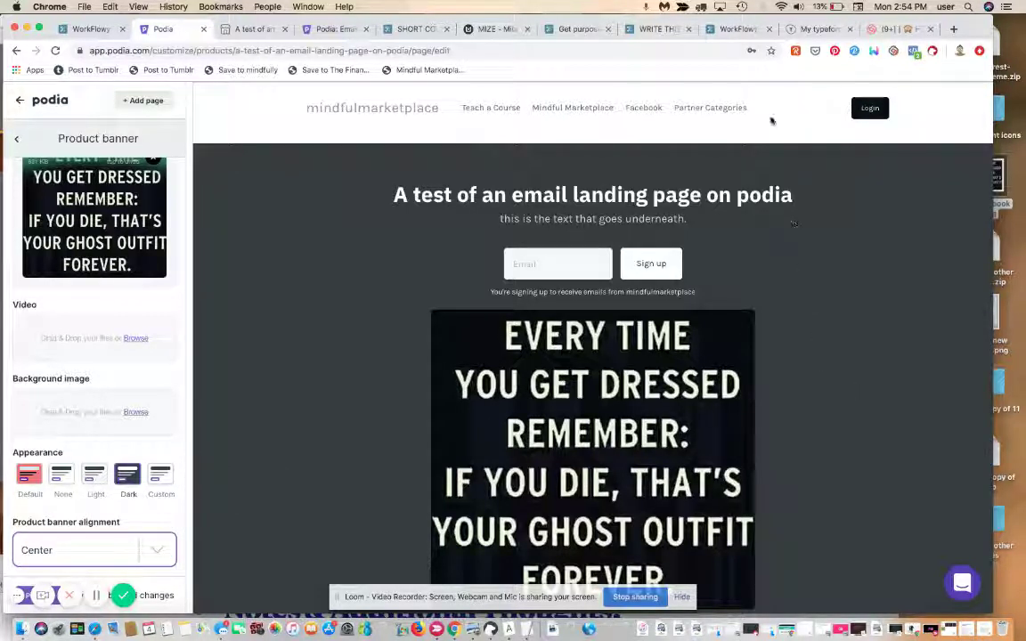
key("space")
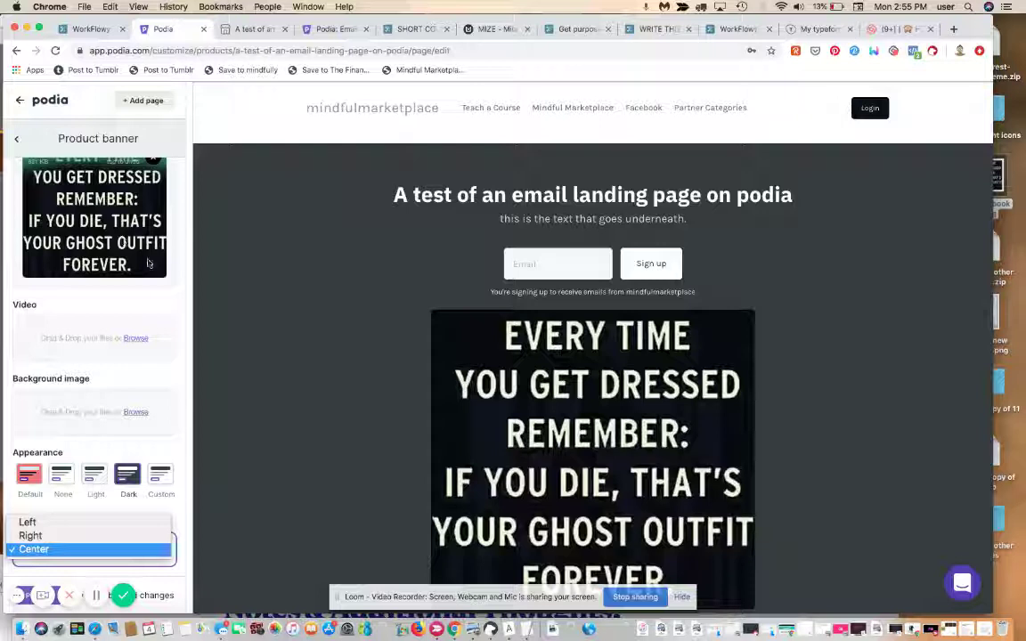
left_click(191, 365)
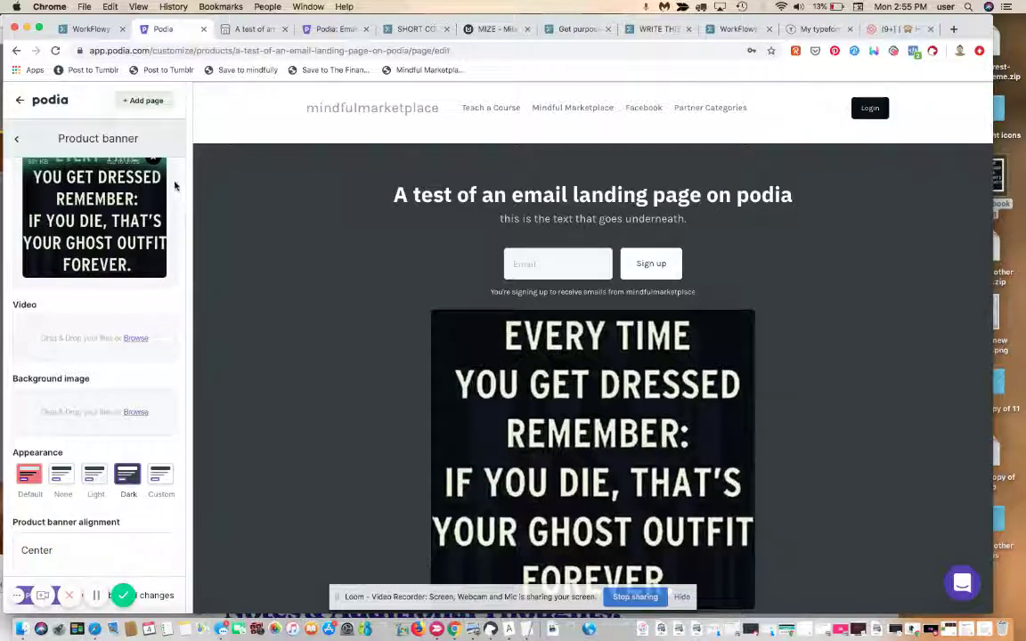
Step: Replace the banner image with the stick-figure question-mark picture from the "stick and other images" folder
left_click(154, 165)
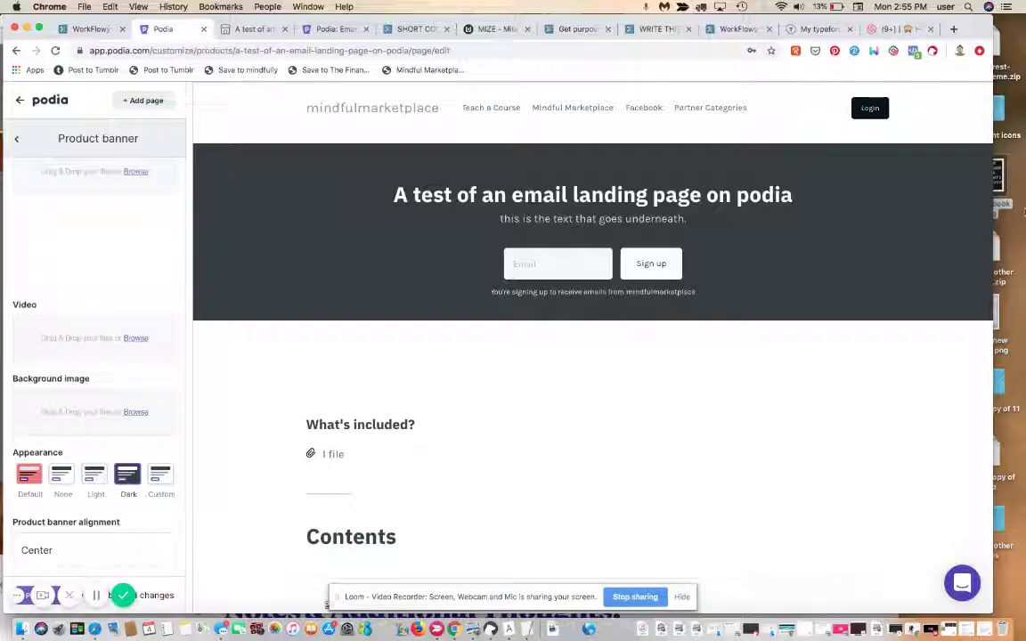
left_click_drag(991, 233, 929, 232)
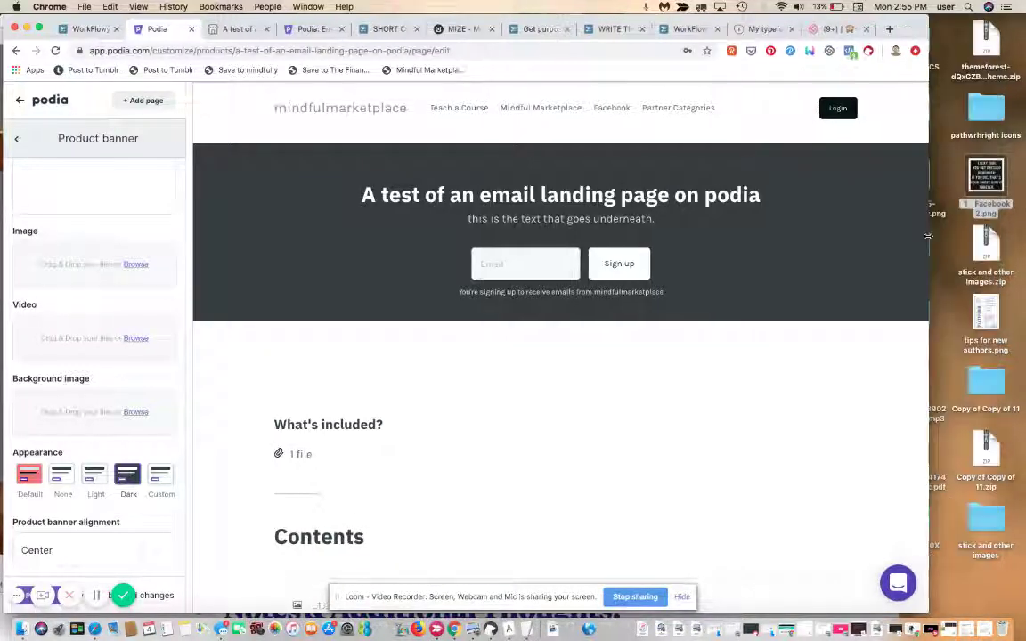
left_click_drag(931, 17, 945, 110)
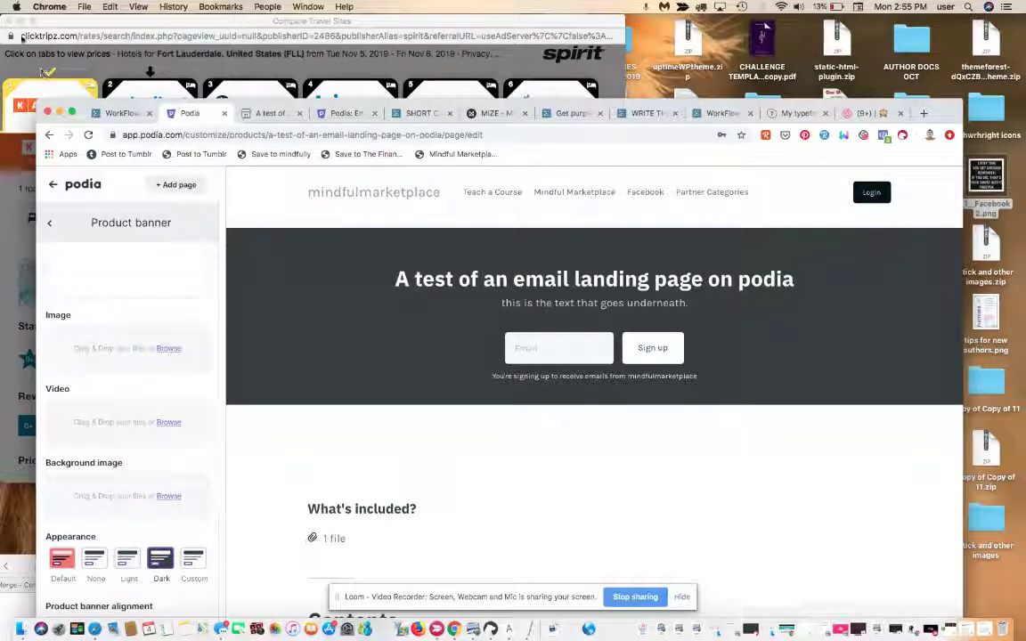
left_click(8, 17)
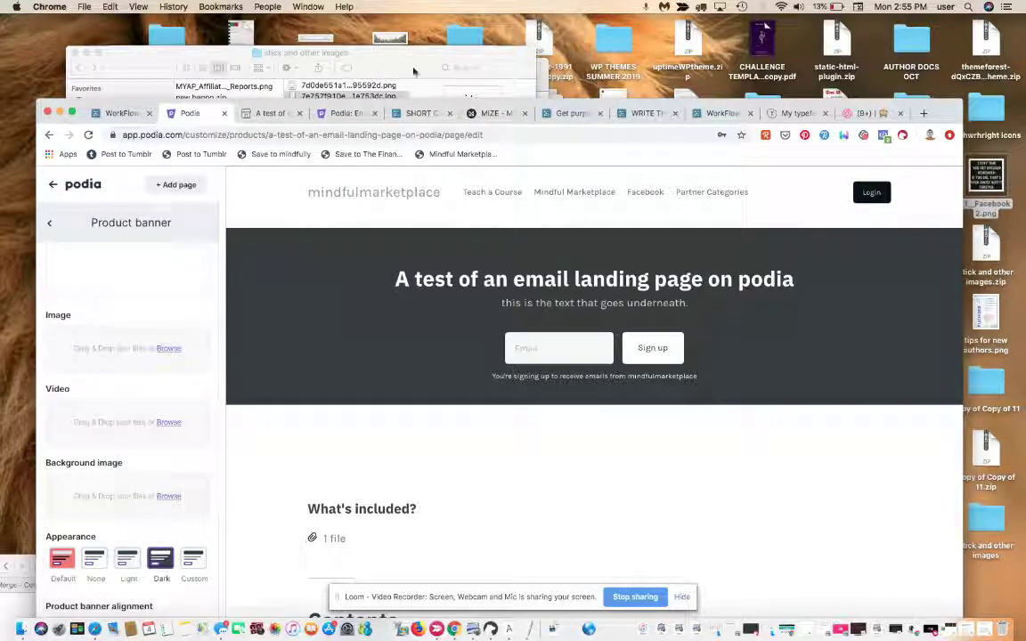
left_click(471, 96)
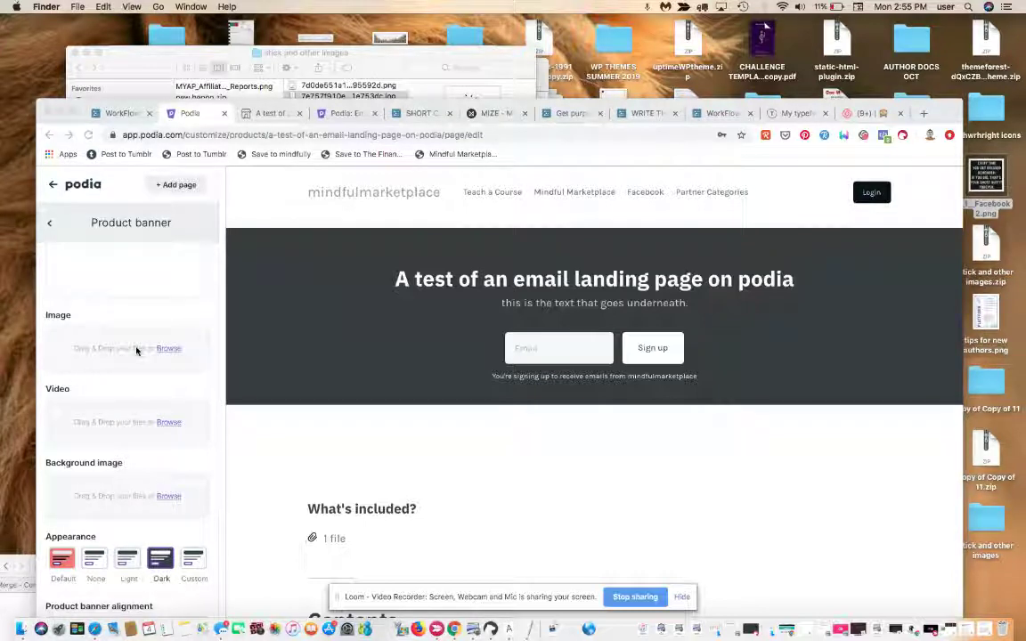
mouse_move(136, 350)
left_mouse_down()
mouse_move(190, 260)
mouse_move(133, 343)
left_mouse_up()
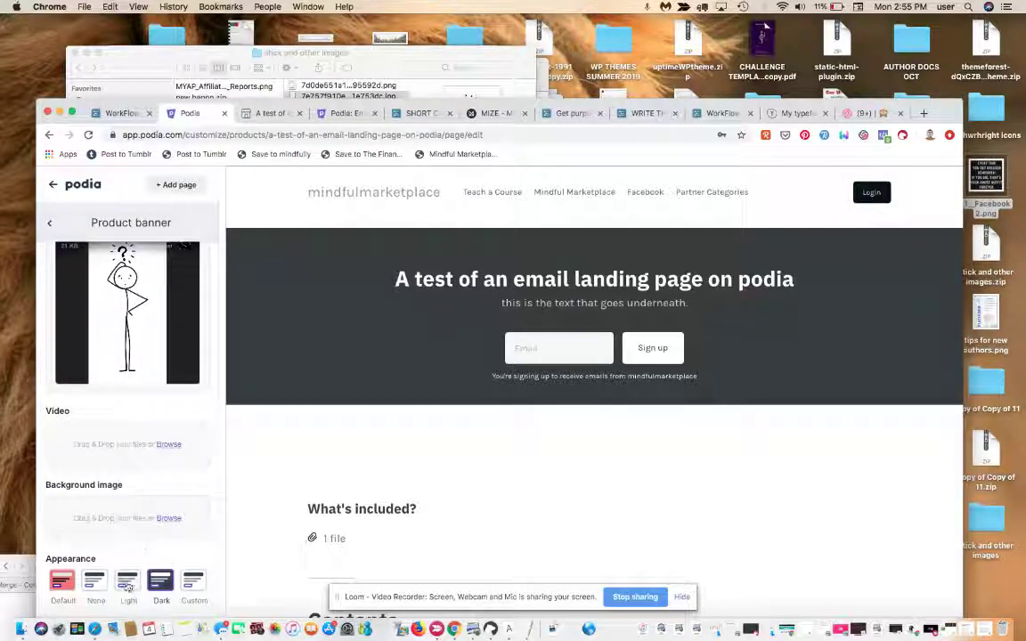
Step: Try the Light appearance on the banner, align it Left and set its appearance to None
left_click(128, 583)
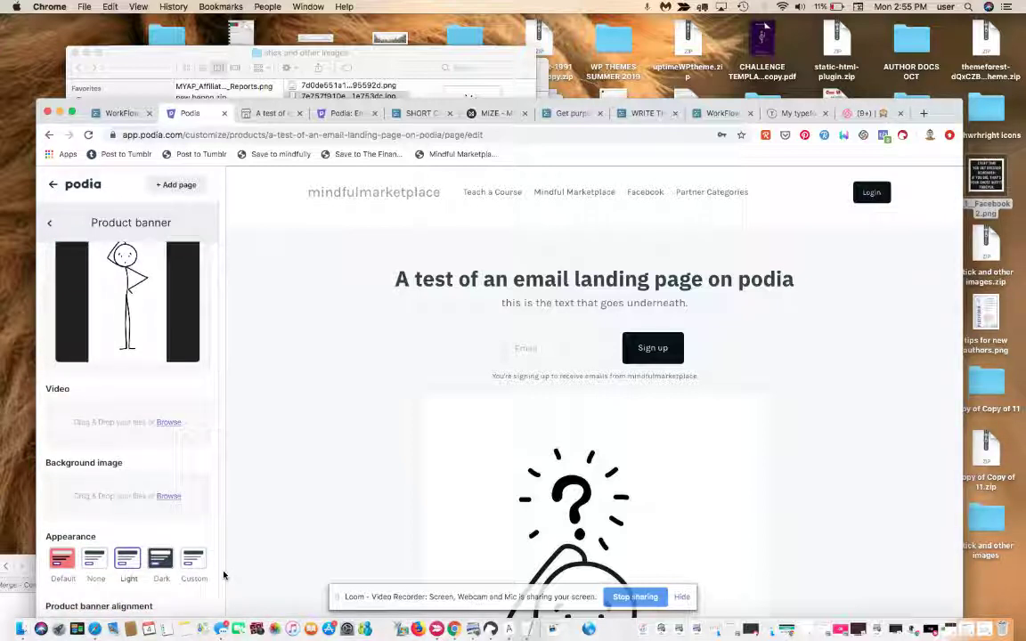
left_click_drag(215, 588, 183, 616)
left_click(185, 617)
left_click_drag(332, 105, 348, 21)
left_click(151, 558)
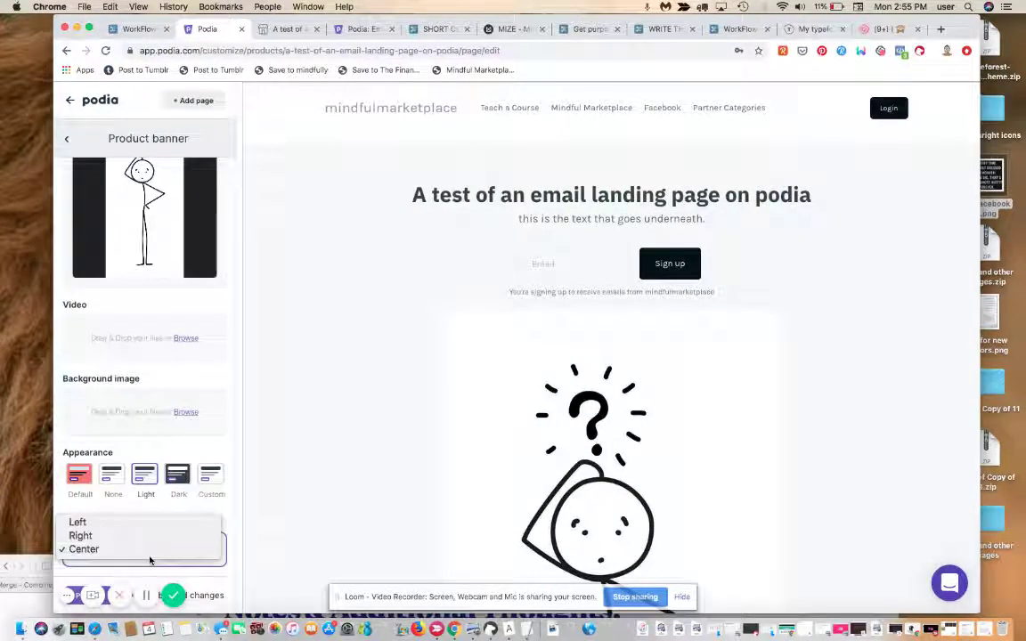
left_click(151, 558)
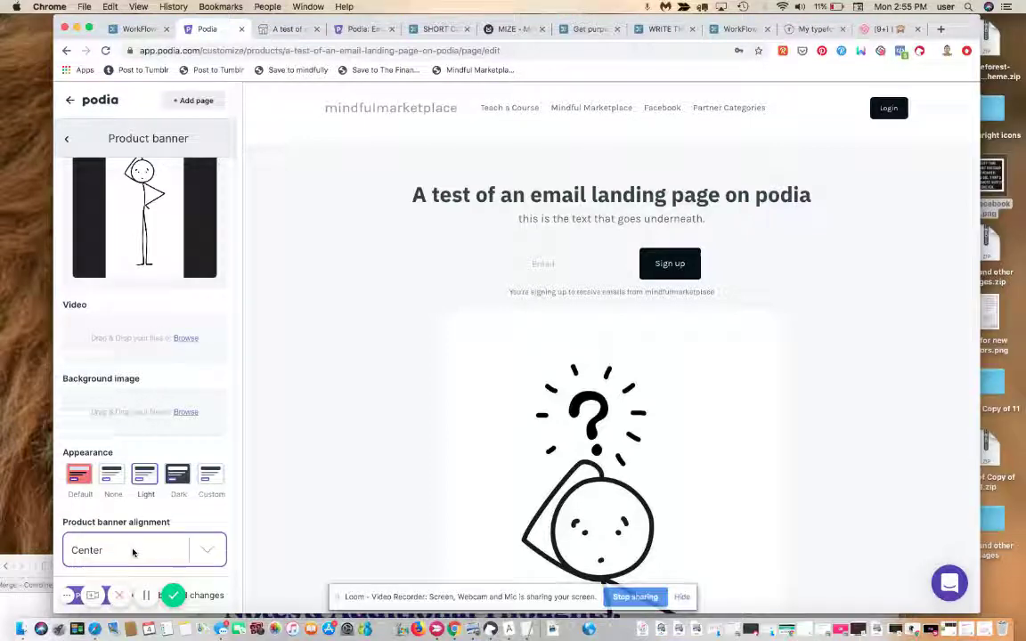
left_click(133, 550)
left_click(126, 525)
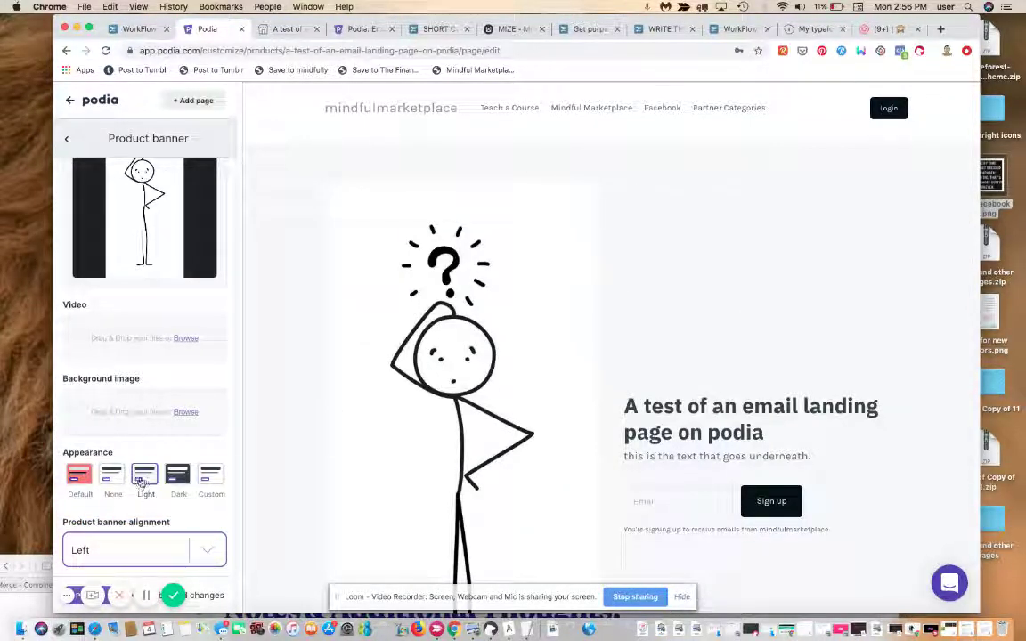
left_click(111, 476)
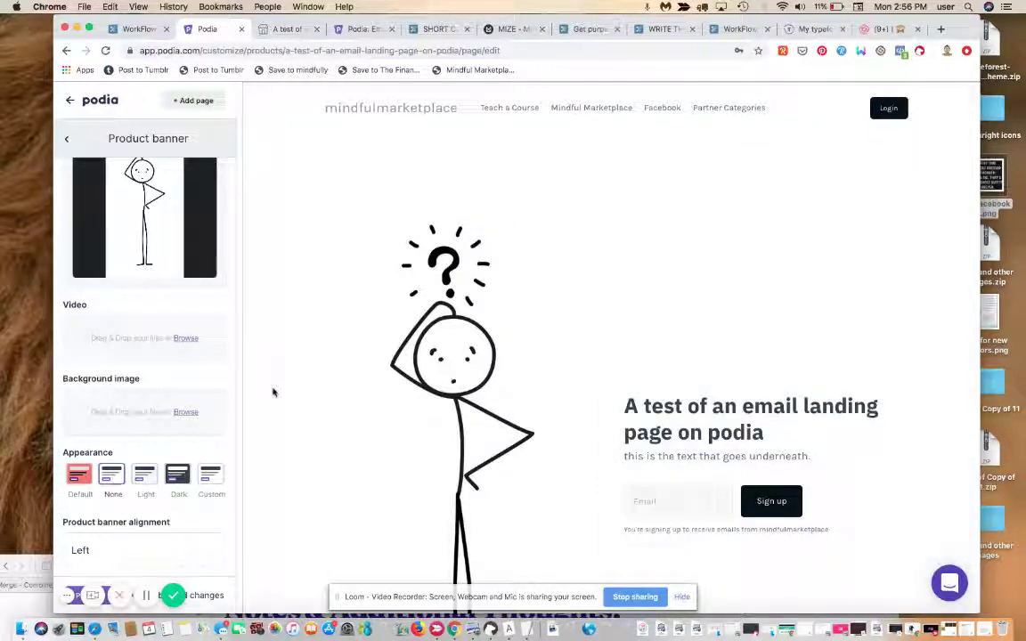
Step: Publish the banner changes and open the live product page
left_click(196, 548)
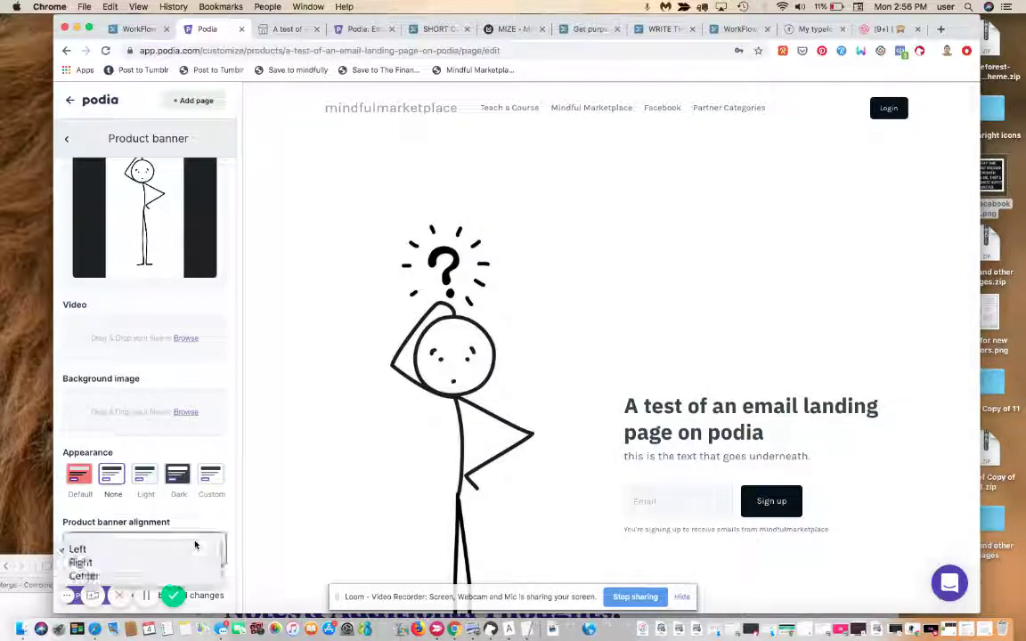
left_click(79, 595)
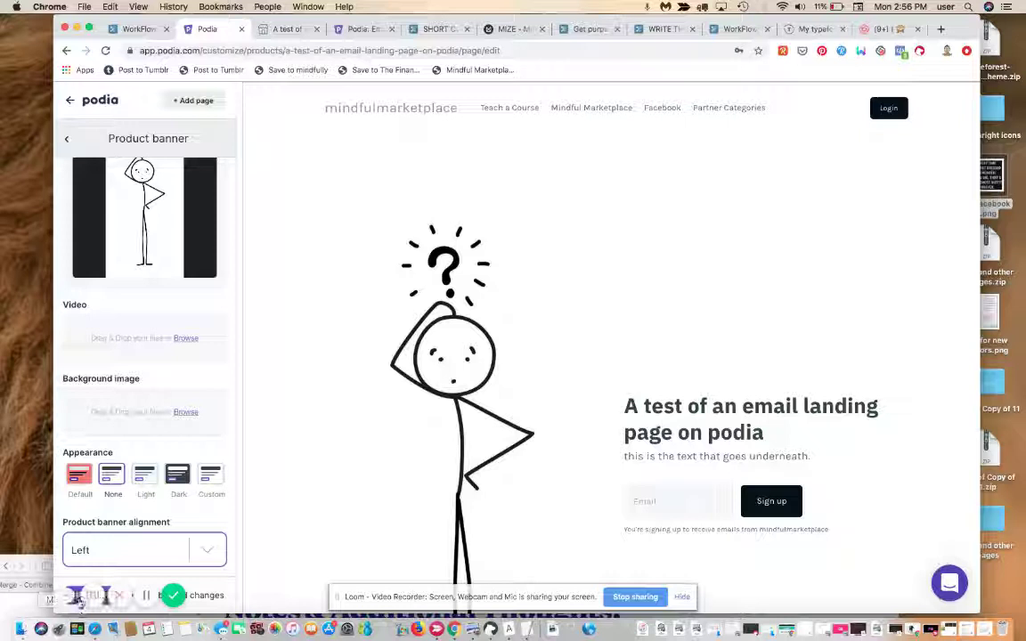
left_click(78, 595)
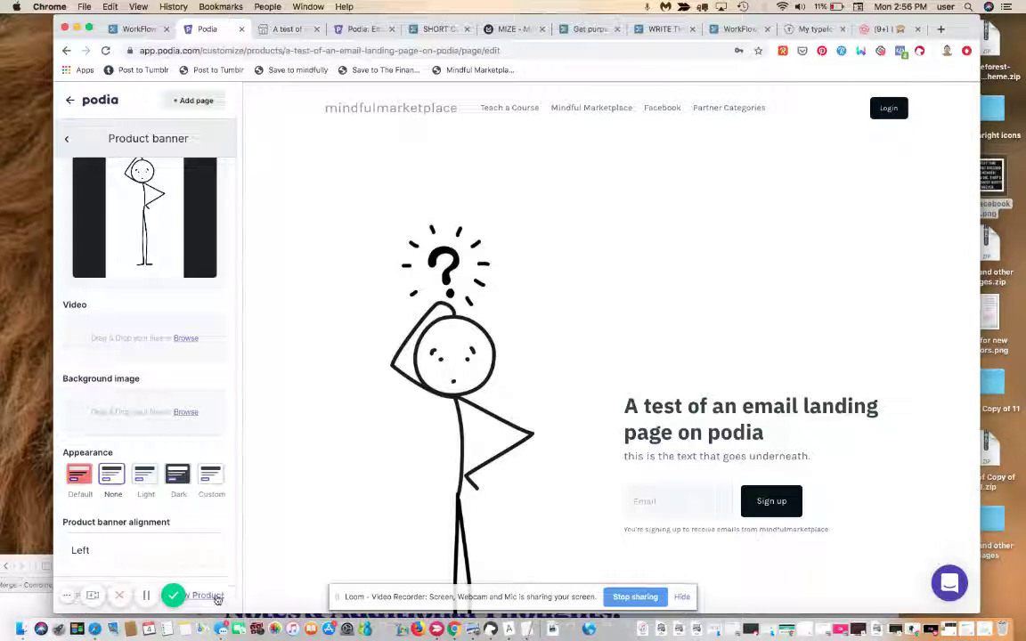
left_click(214, 595)
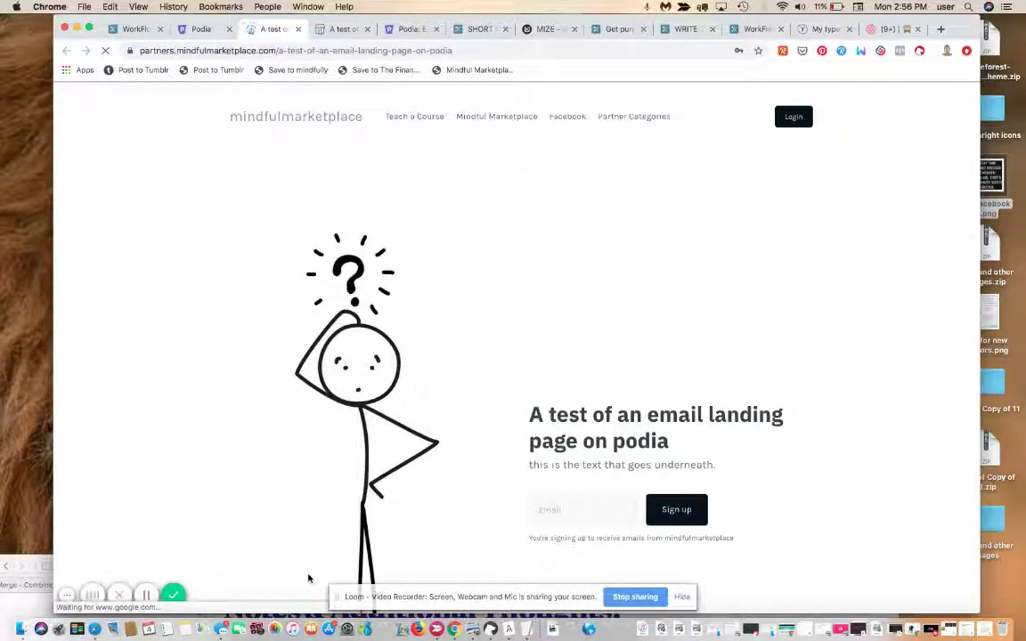
Step: Test the live landing page's banner form by signing up with the saved email address
scroll(308, 579, "down", 2)
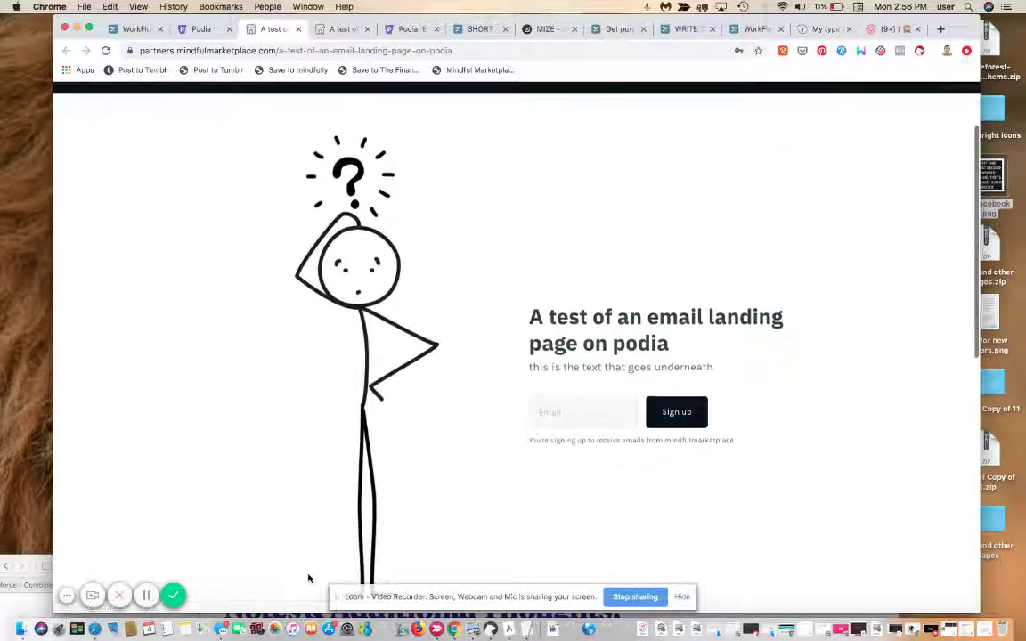
scroll(308, 579, "down", 1)
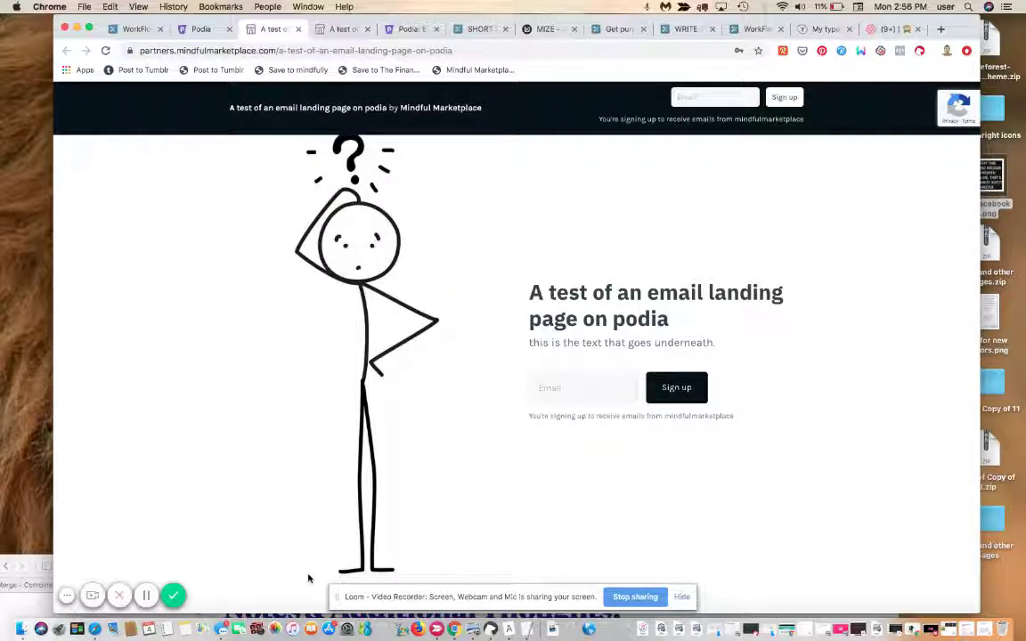
scroll(308, 578, "down", 1)
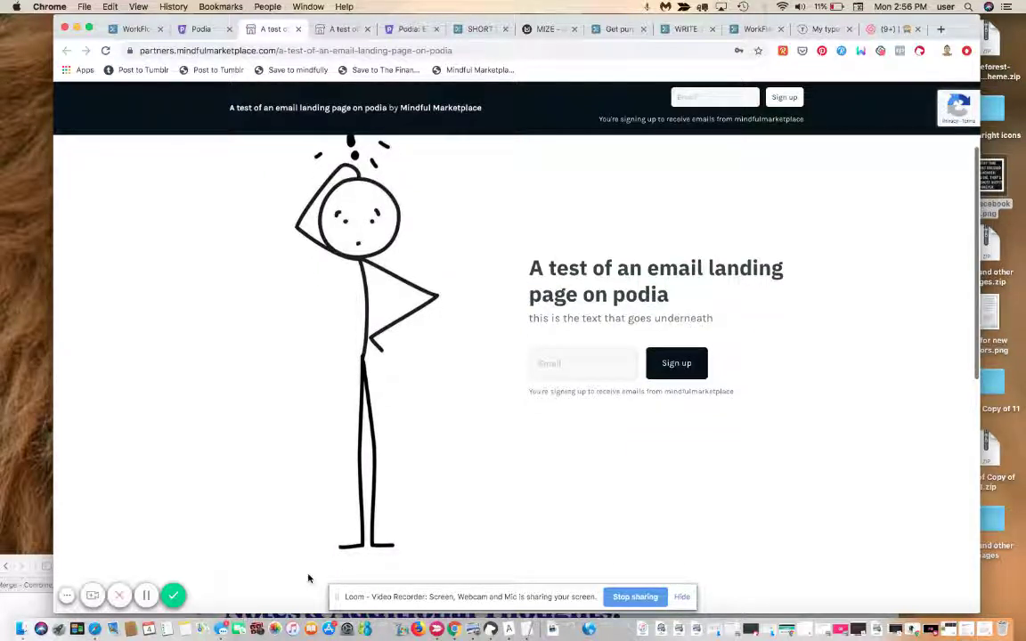
left_click(586, 369)
left_click(587, 417)
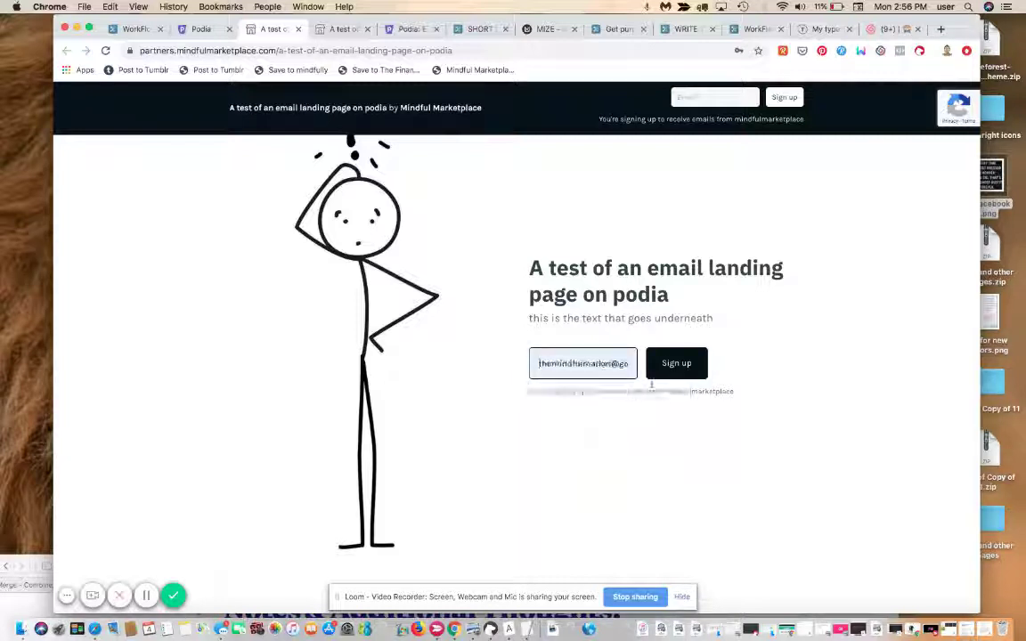
left_click(678, 362)
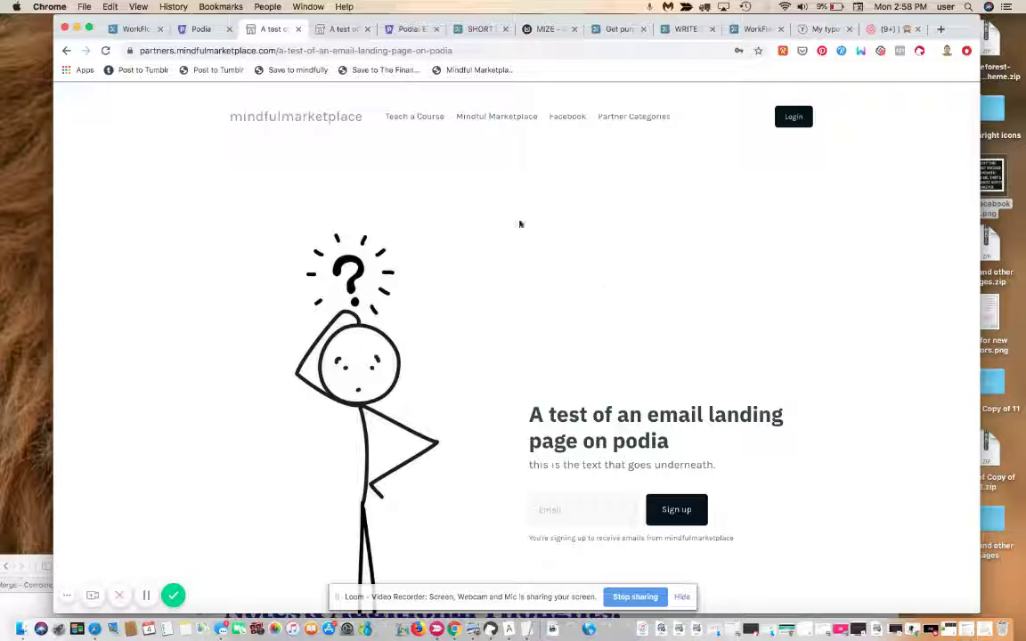
Step: Return from the live landing page to the product banner editor
left_click(352, 34)
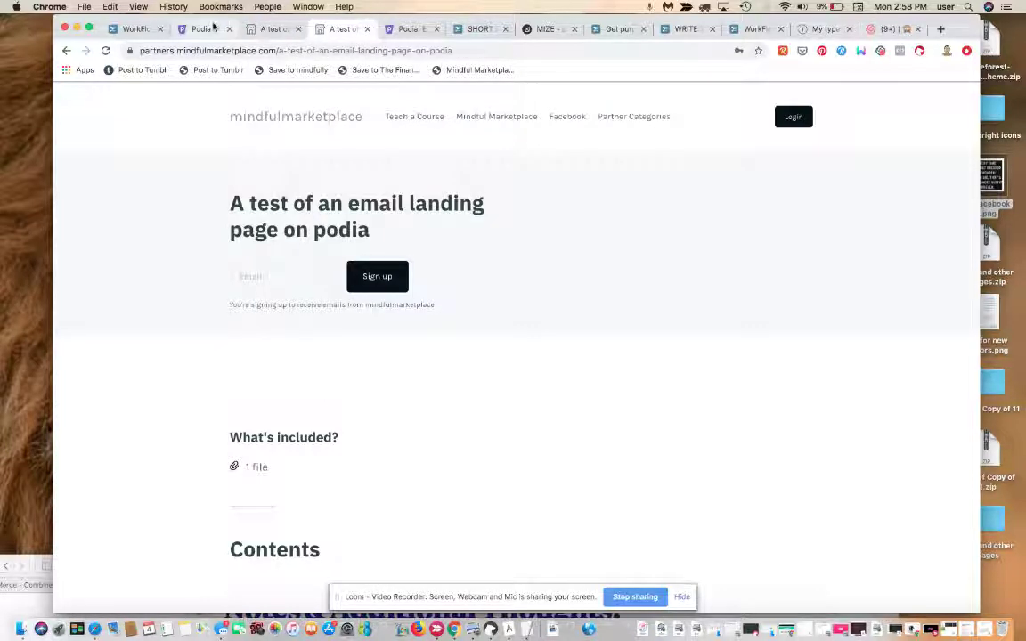
left_click(203, 29)
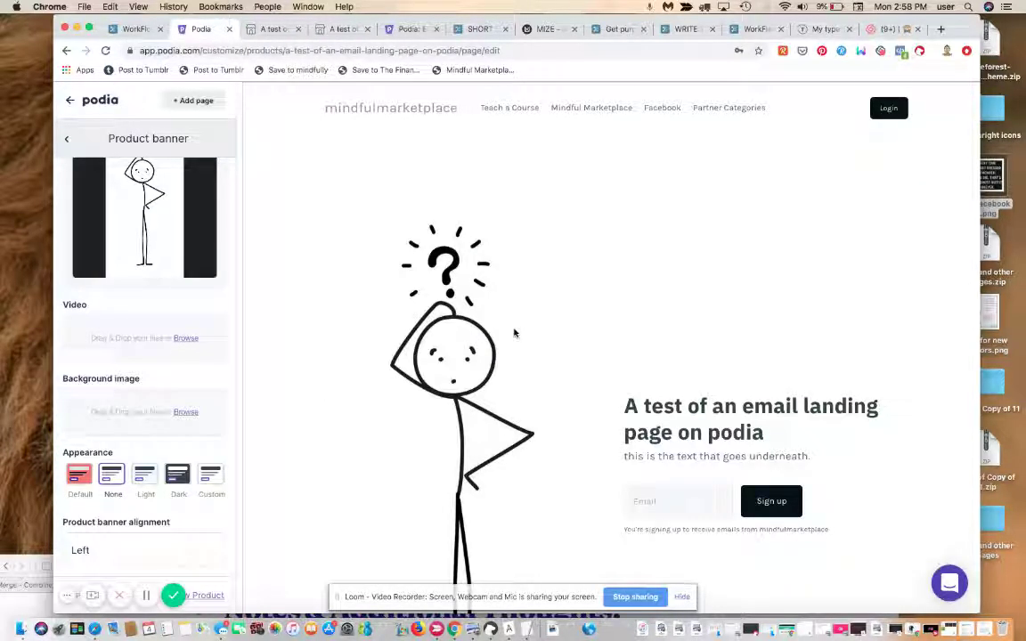